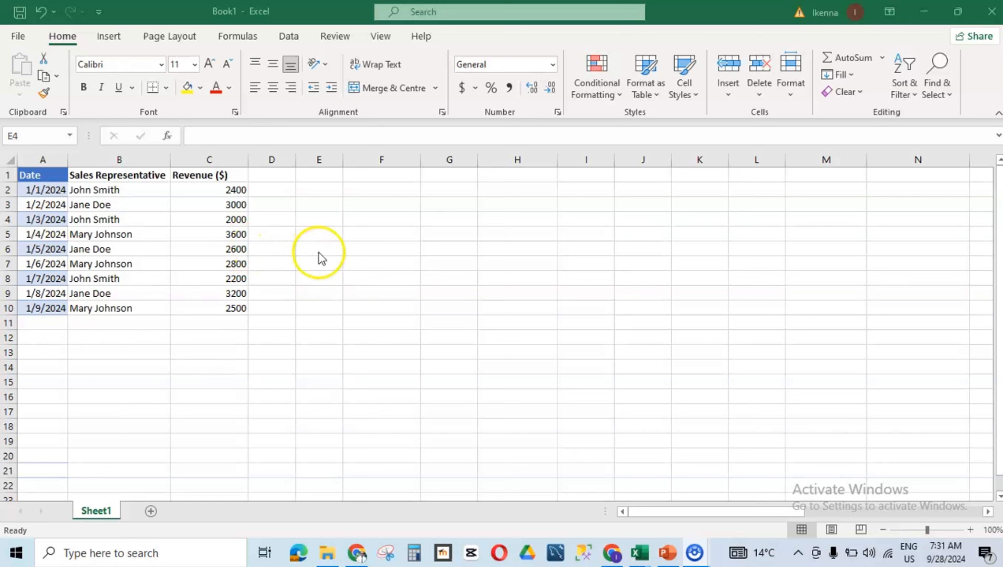
Step: Select the sales table A1:C10 and copy it
click(32, 167)
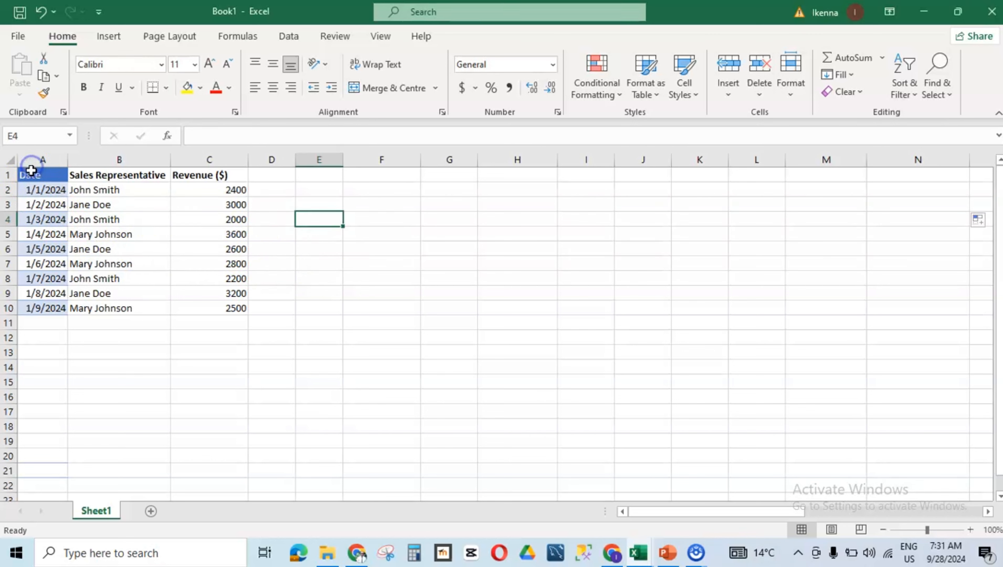
drag(32, 170, 207, 308)
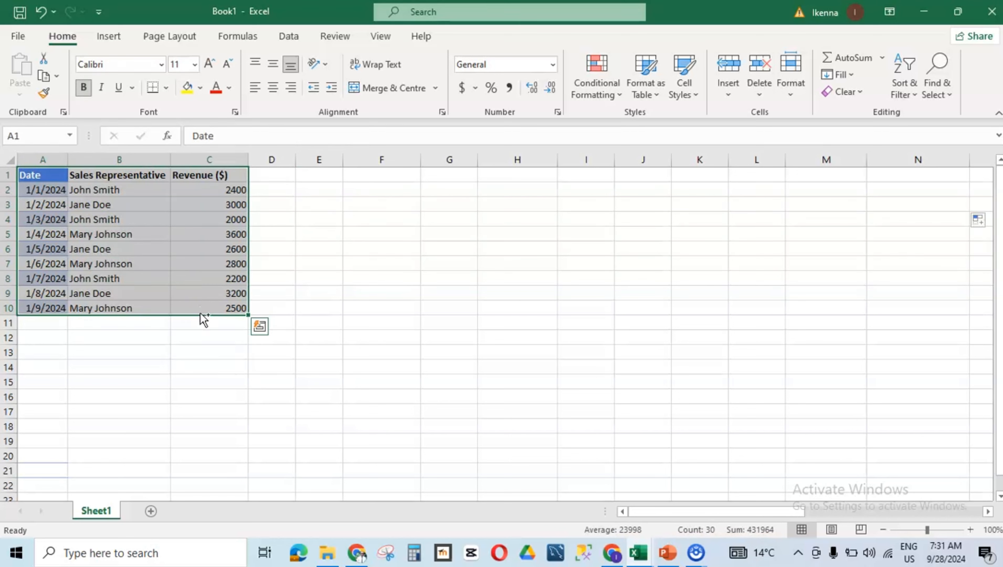
key(ctrl+c)
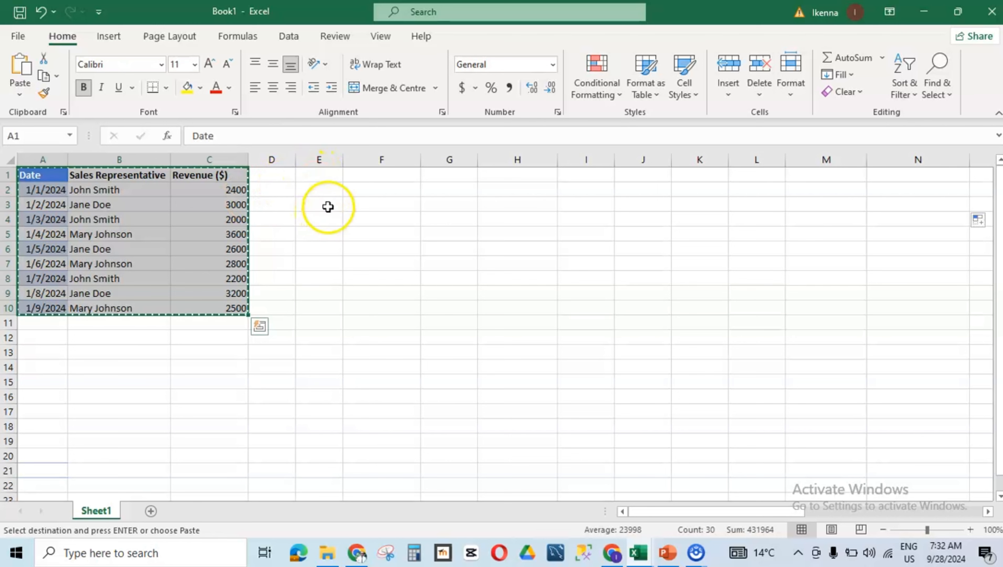
Step: Paste the copied table into E1:N3 using the Transpose paste option
drag(317, 174, 930, 201)
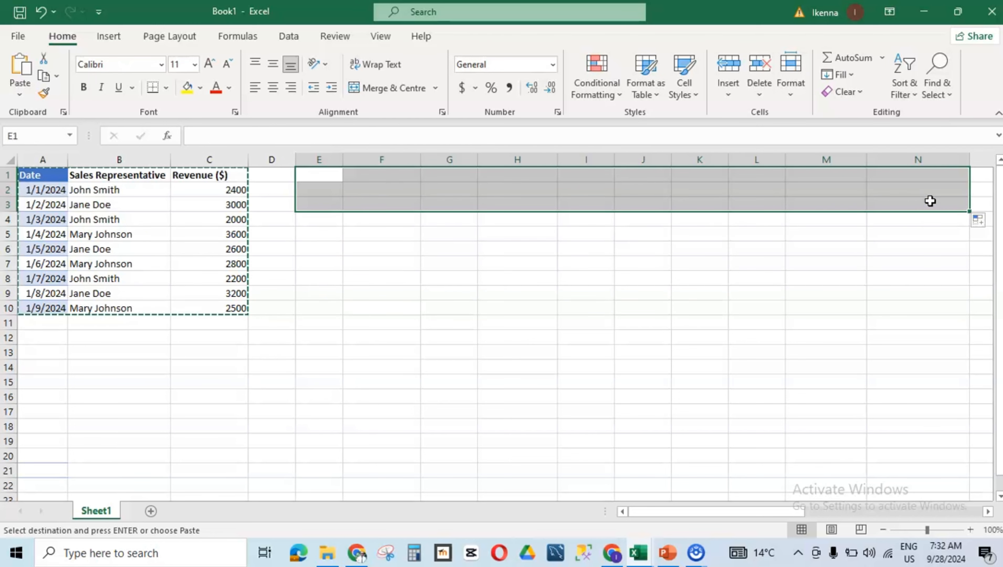
right_click(930, 201)
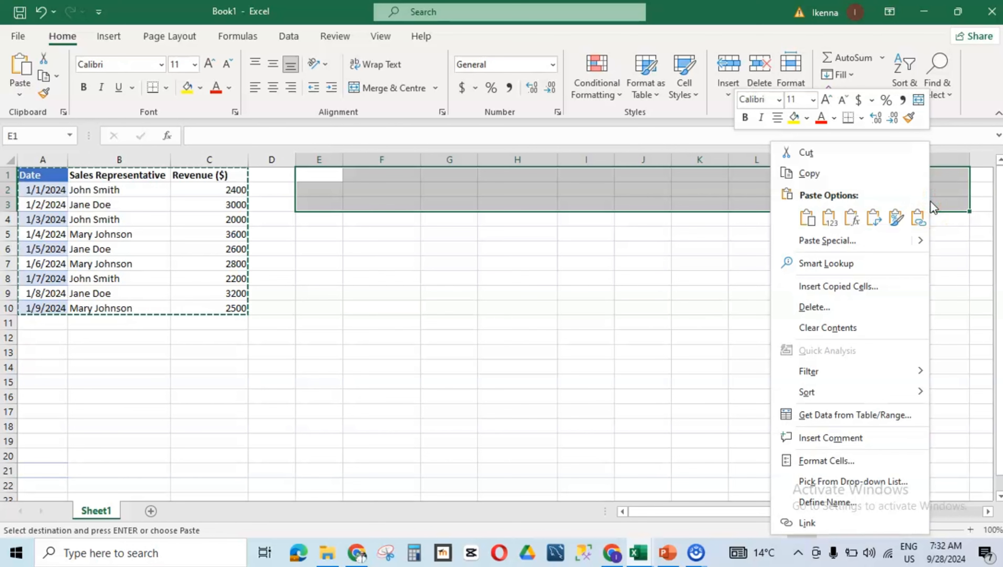
click(895, 220)
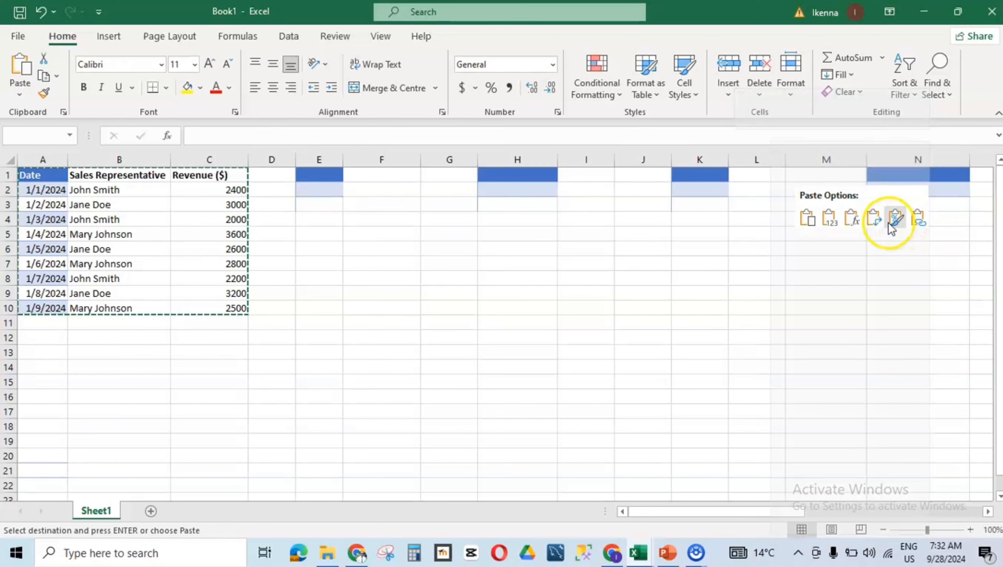
click(874, 223)
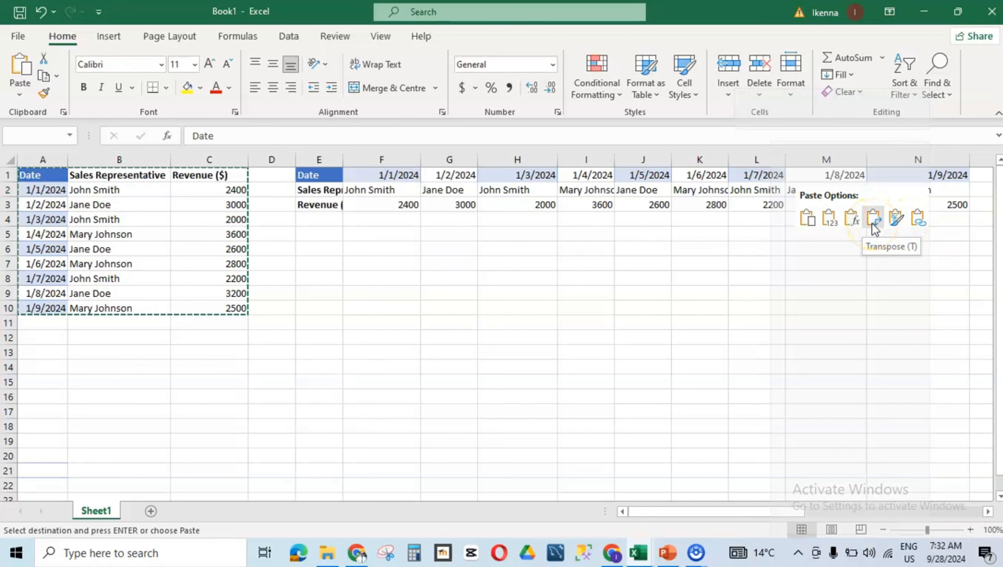
click(829, 218)
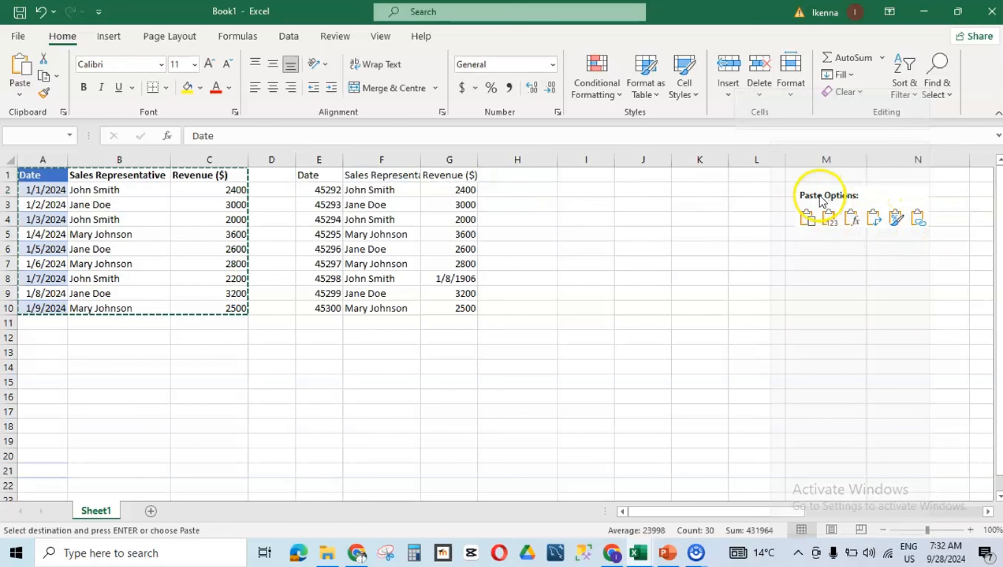
click(874, 218)
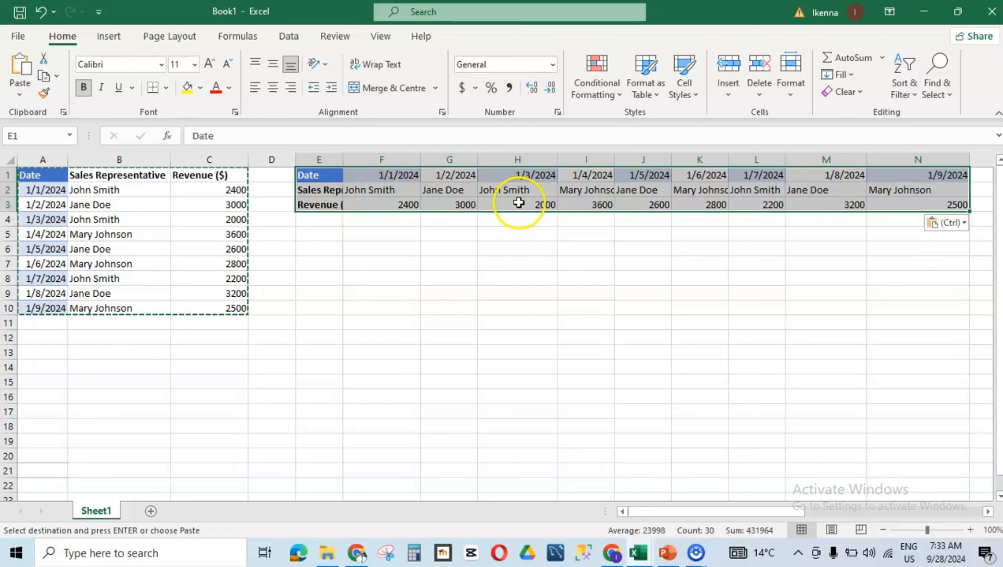
click(717, 243)
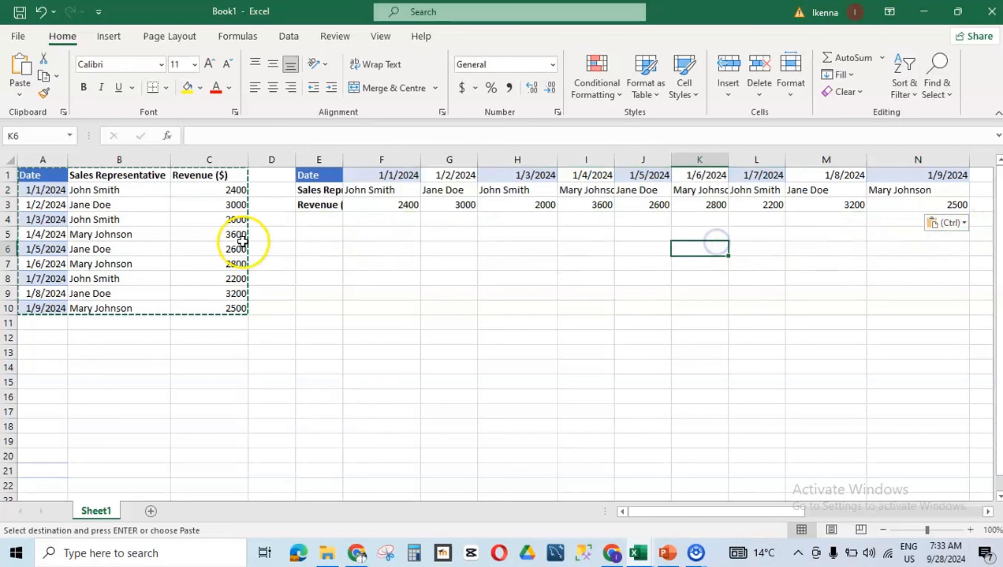
click(230, 233)
click(280, 268)
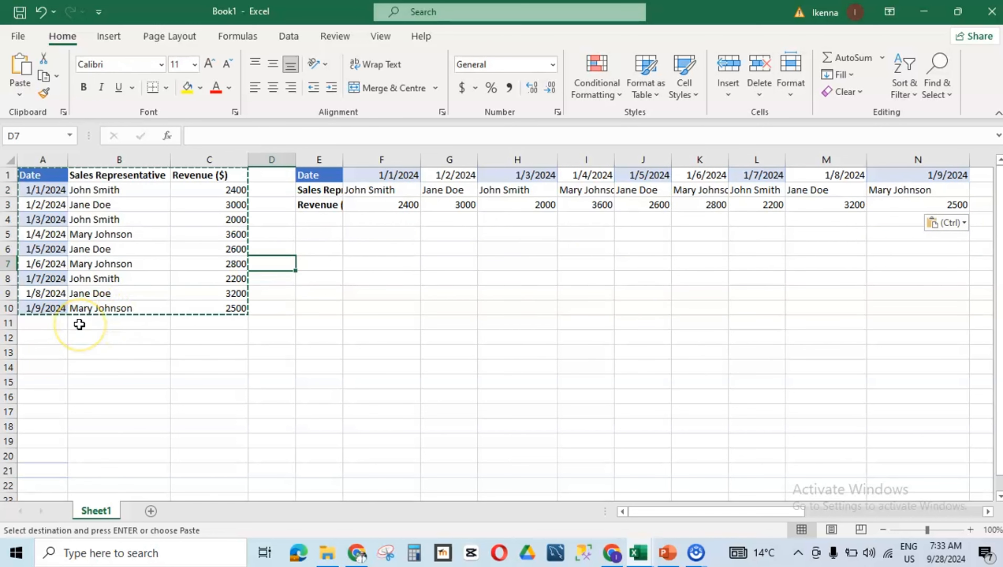
key(Escape)
click(102, 234)
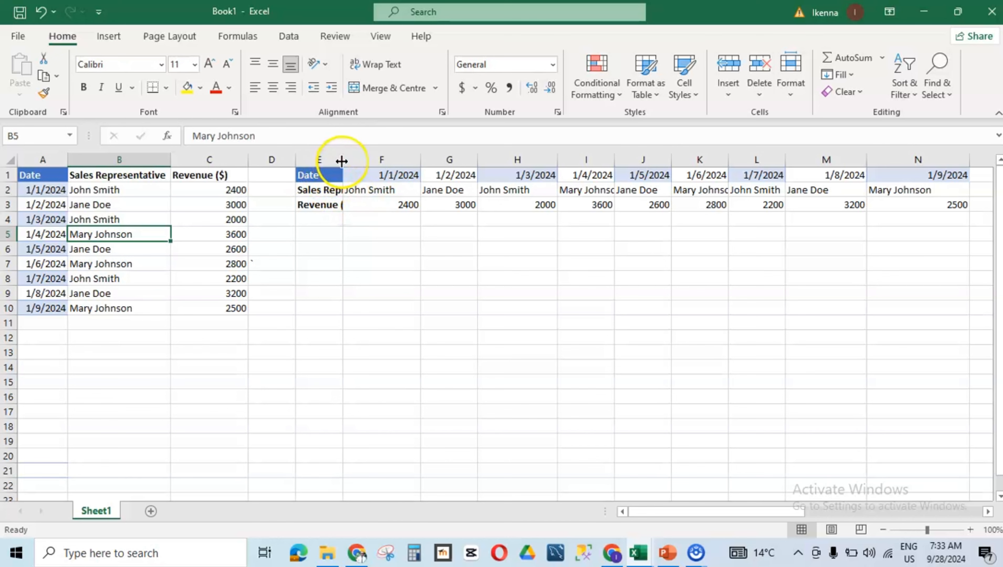
Step: Widen column E so the transposed row headings fit
drag(342, 162, 364, 161)
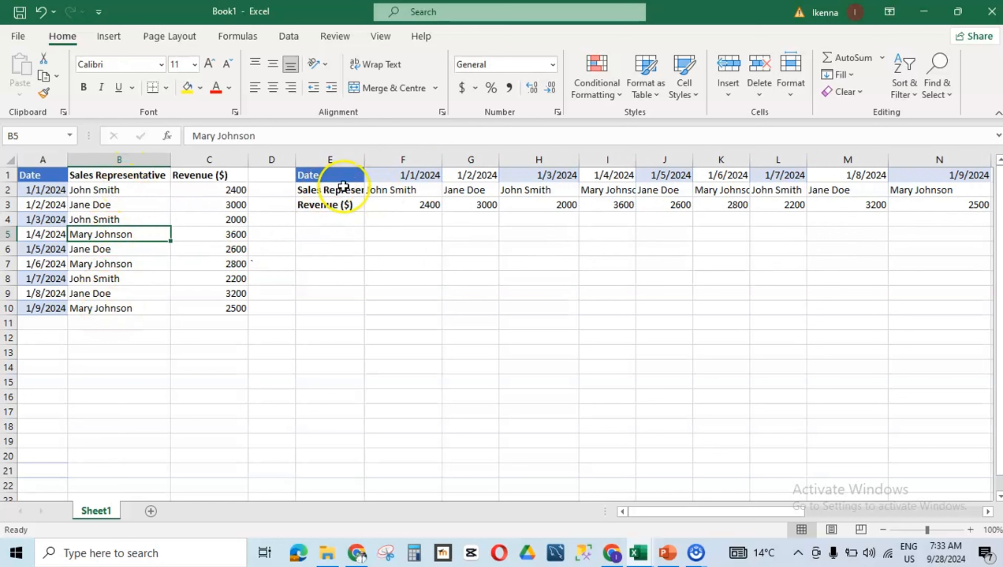
drag(364, 160, 412, 154)
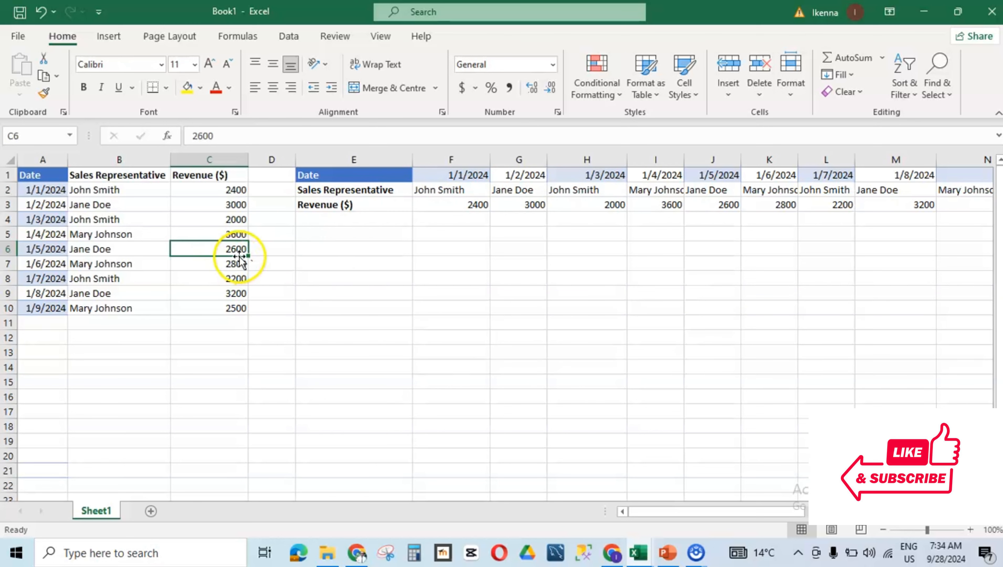
Step: Try entering 5000 as the last revenue in C10 and scroll across to the transposed copy's last column
click(238, 311)
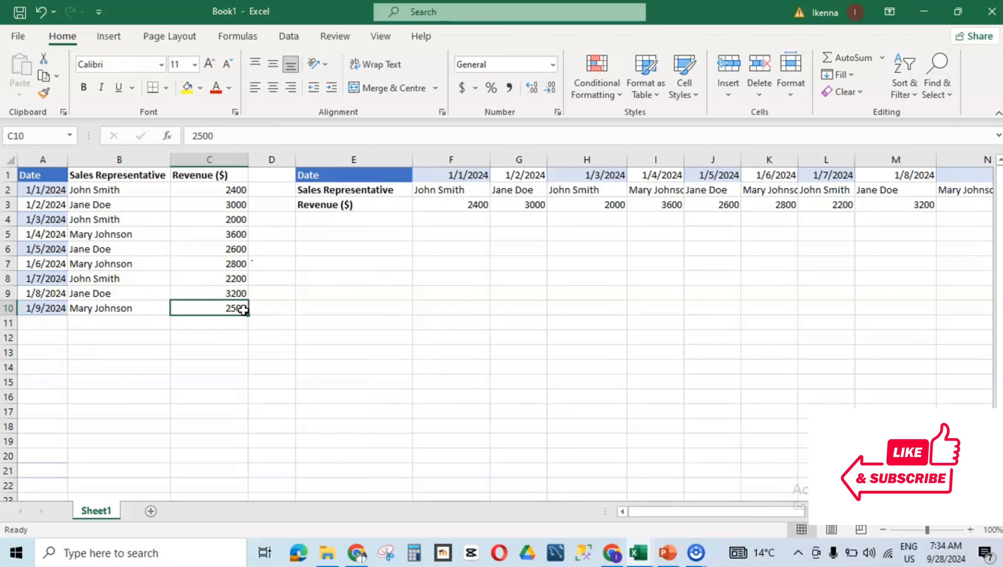
text(5)
text(7)
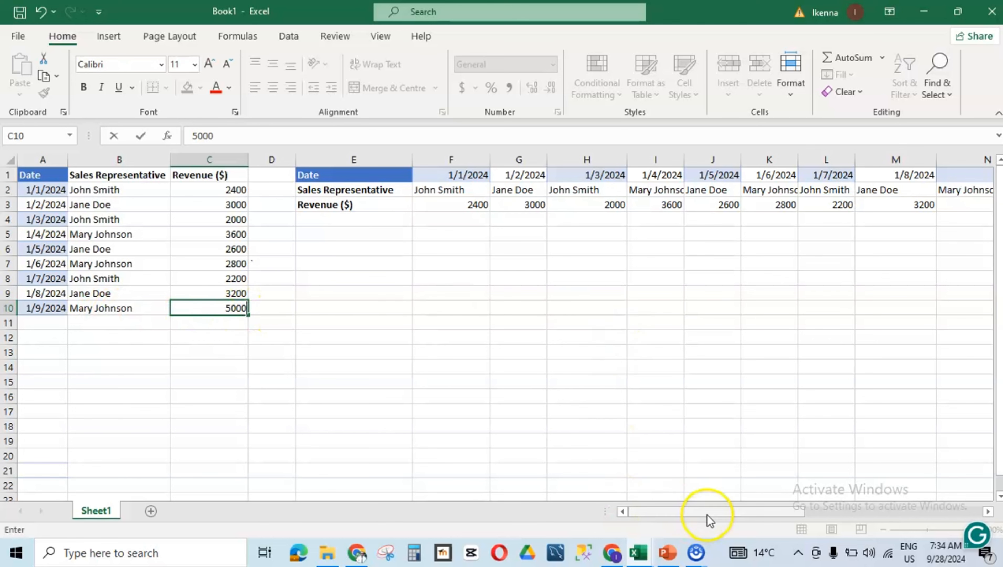
drag(710, 512, 742, 509)
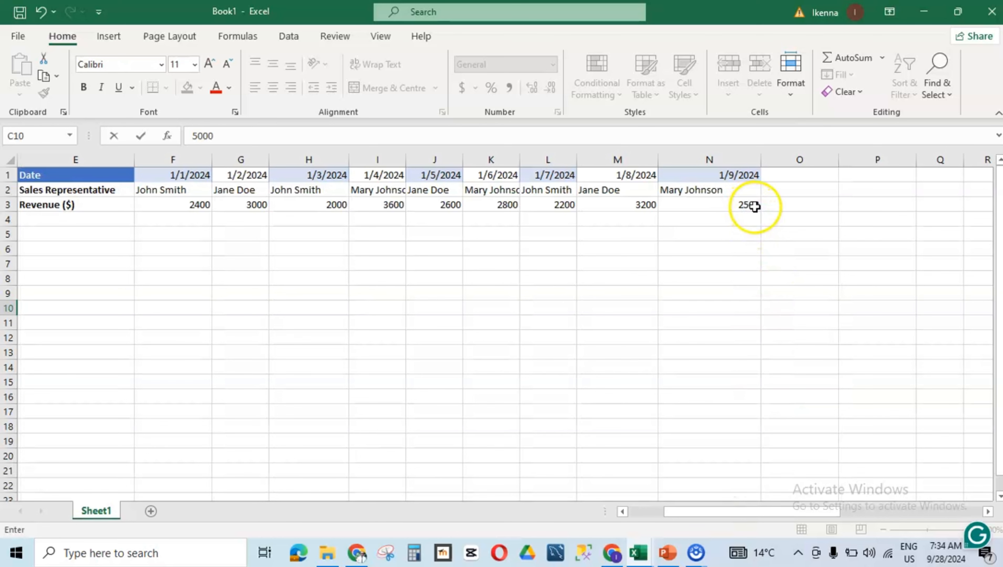
drag(712, 514, 660, 546)
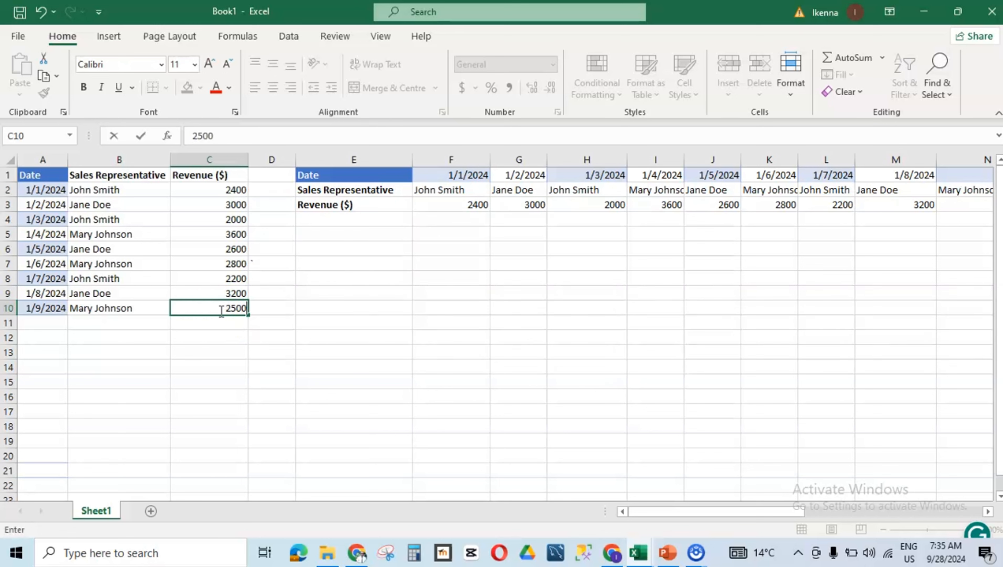
click(272, 274)
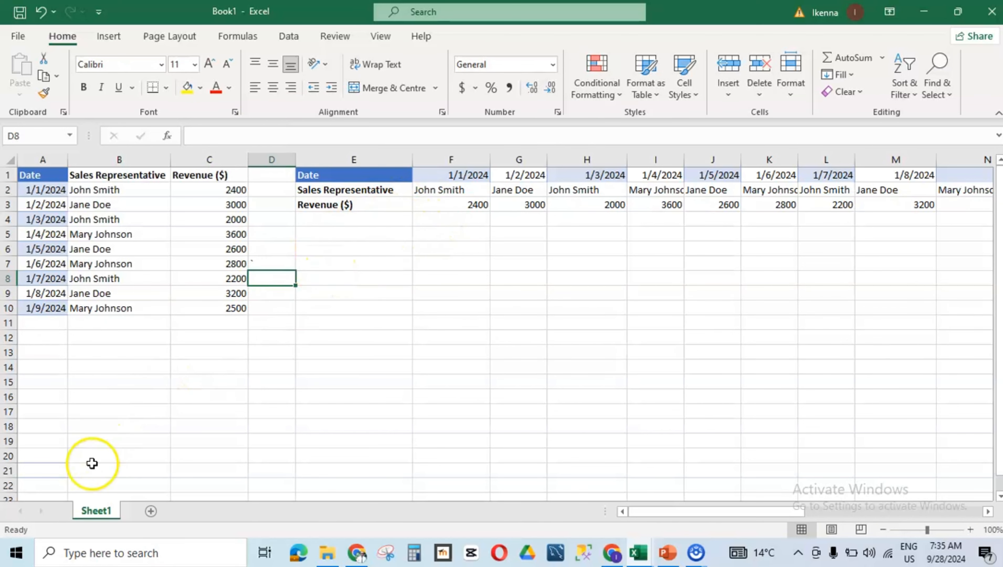
click(57, 461)
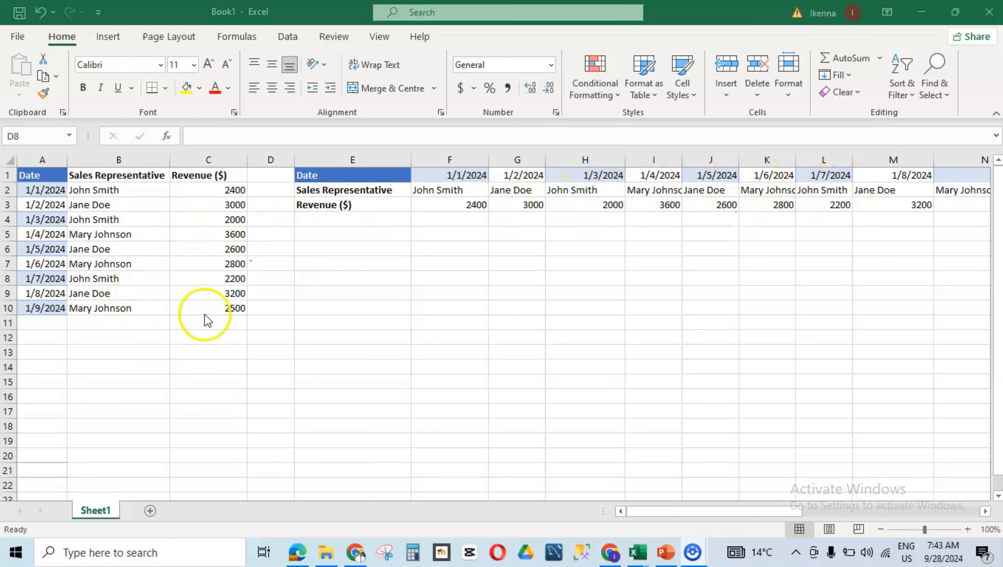
click(231, 308)
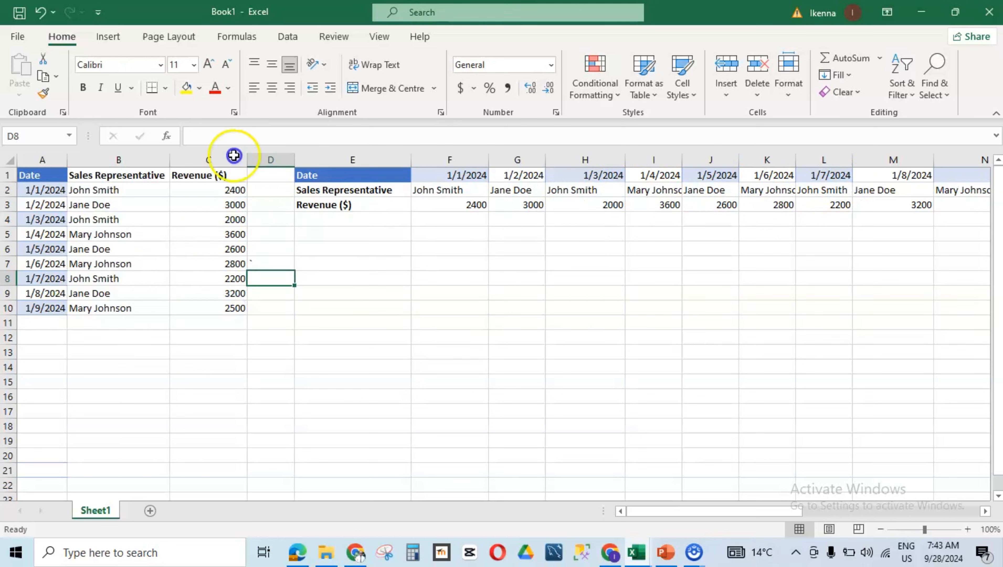
click(233, 307)
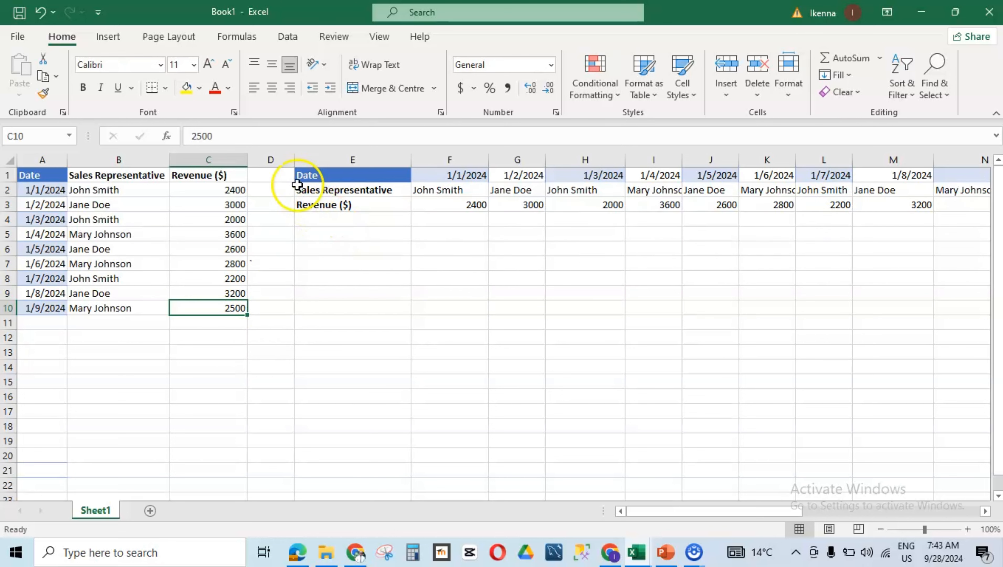
Step: Select the transposed copy in D1:N3 and delete its contents
drag(289, 174, 801, 213)
key(Delete)
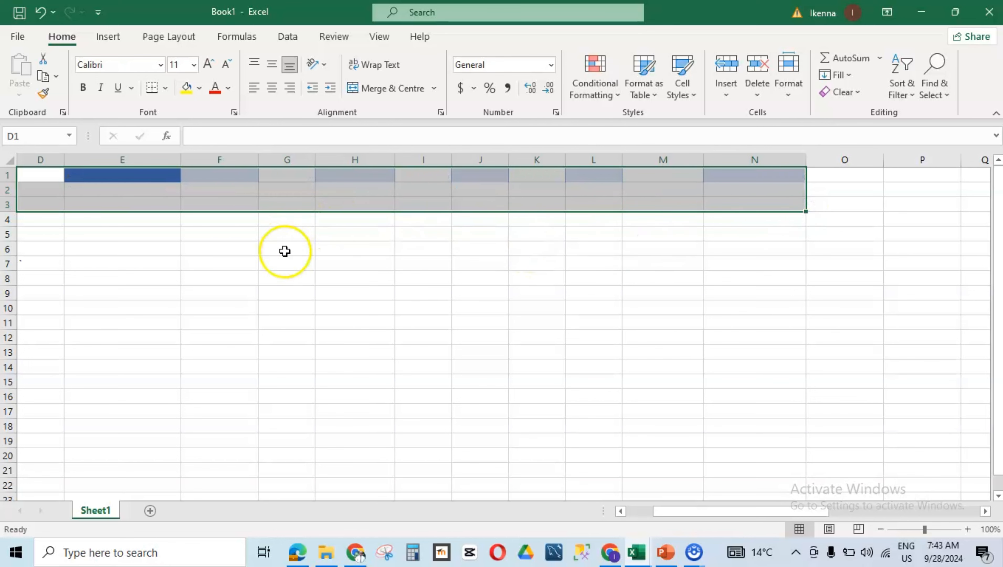
drag(669, 512, 639, 516)
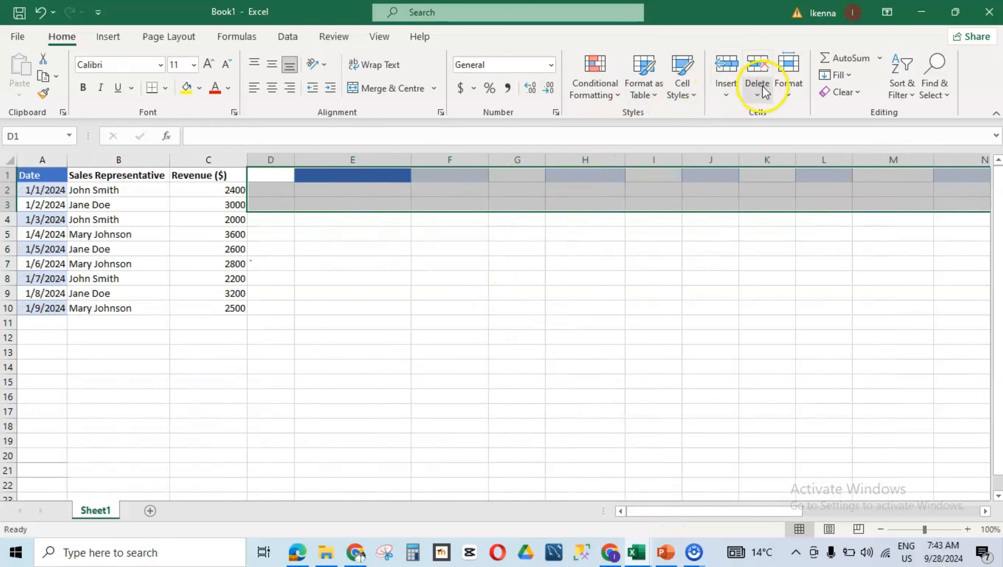
Step: Apply the Normal cell style to the cleared range to remove its leftover formatting
click(699, 100)
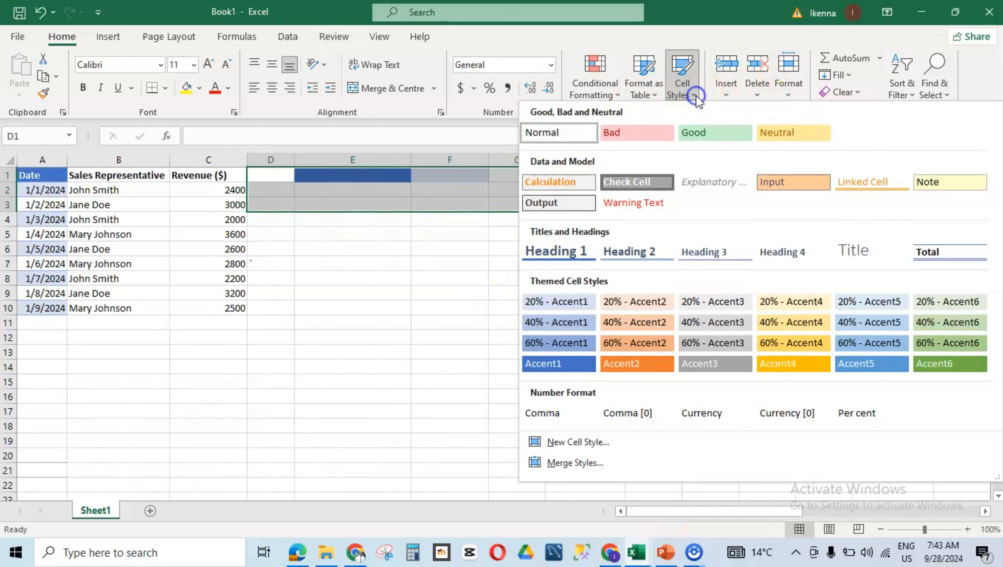
click(543, 135)
click(439, 182)
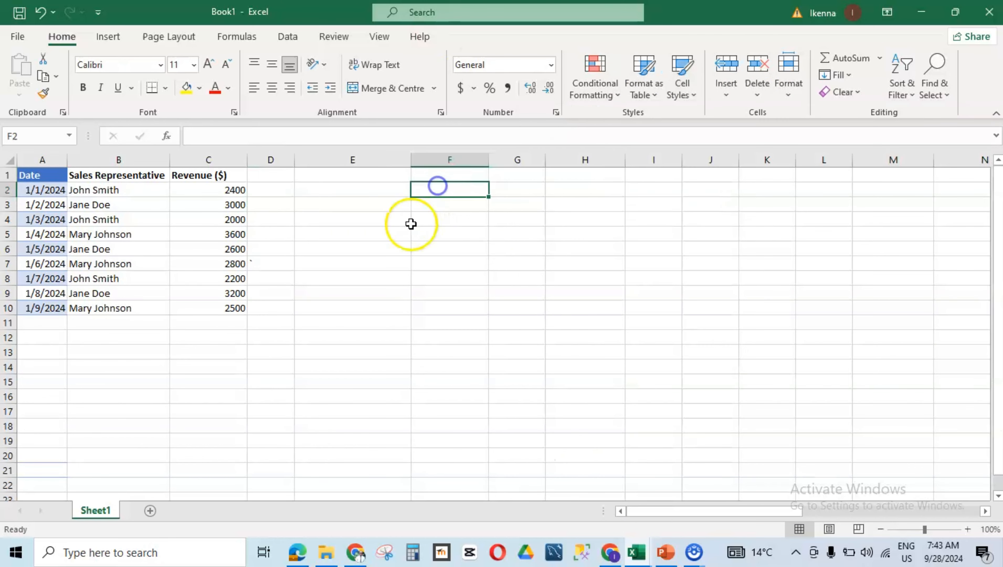
click(377, 175)
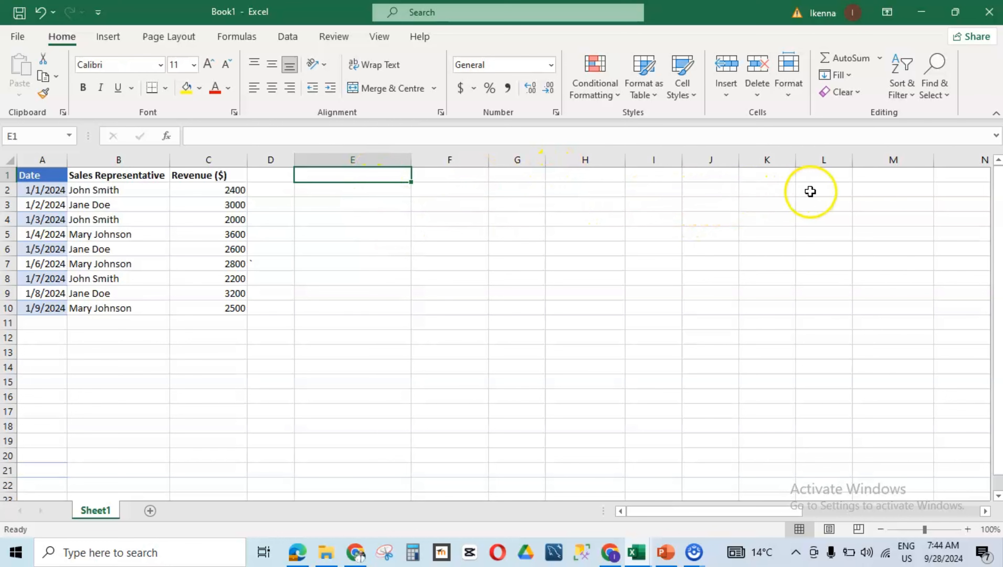
Step: Select E1:N3 and enter =TRANSPOSE(A1:C10) as an array formula across that range
drag(802, 511, 804, 507)
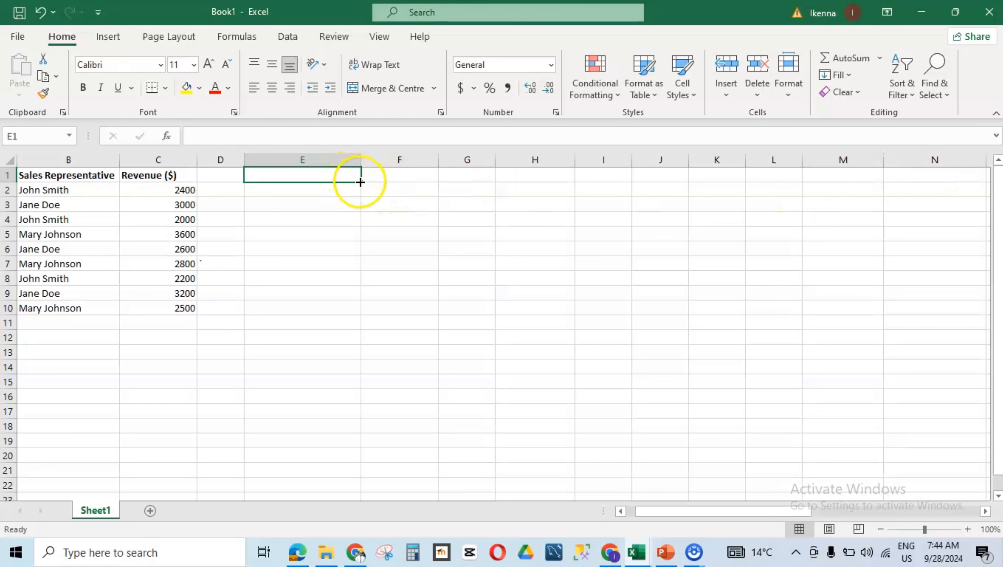
drag(335, 175, 952, 206)
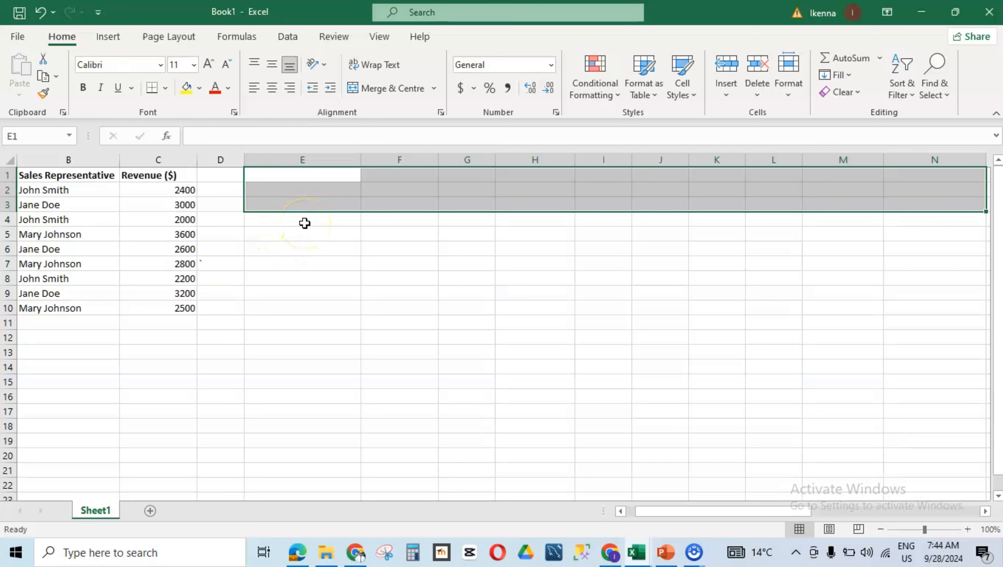
click(254, 143)
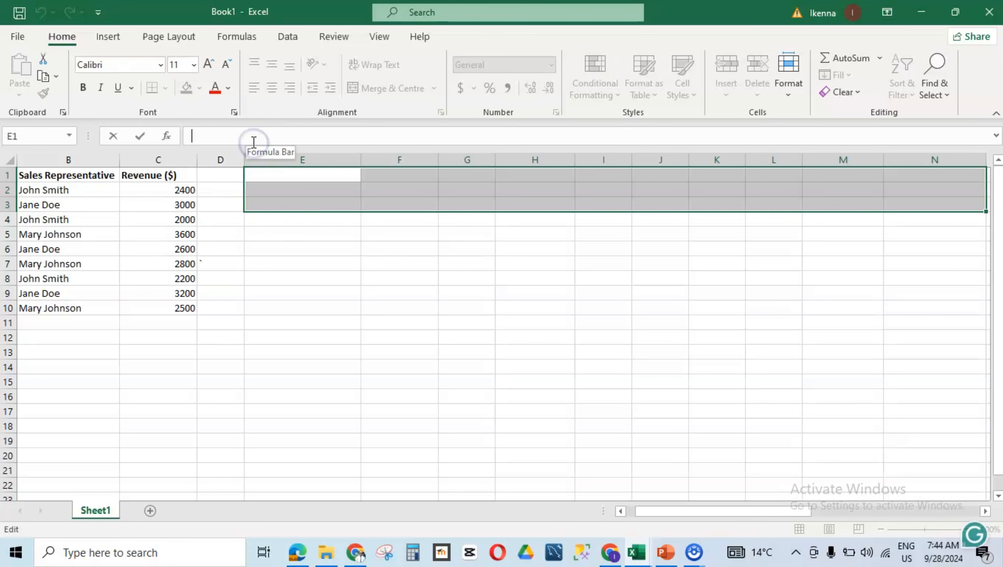
text(=)
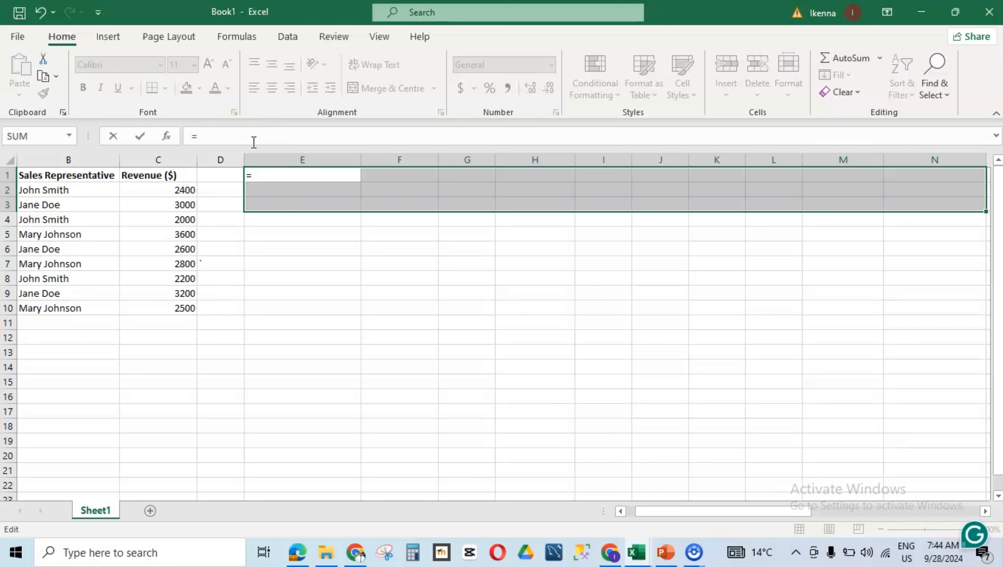
text(TR)
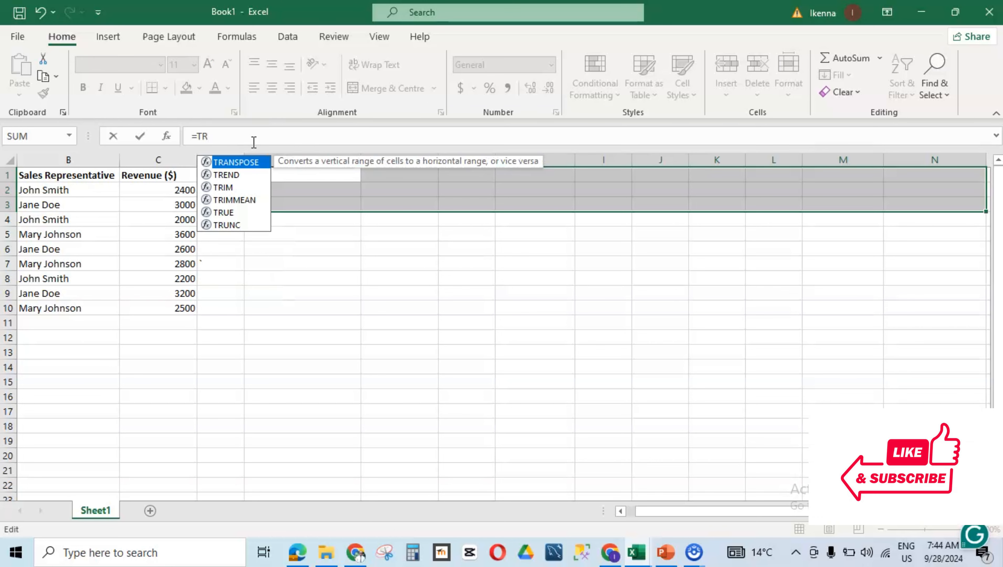
text(AN)
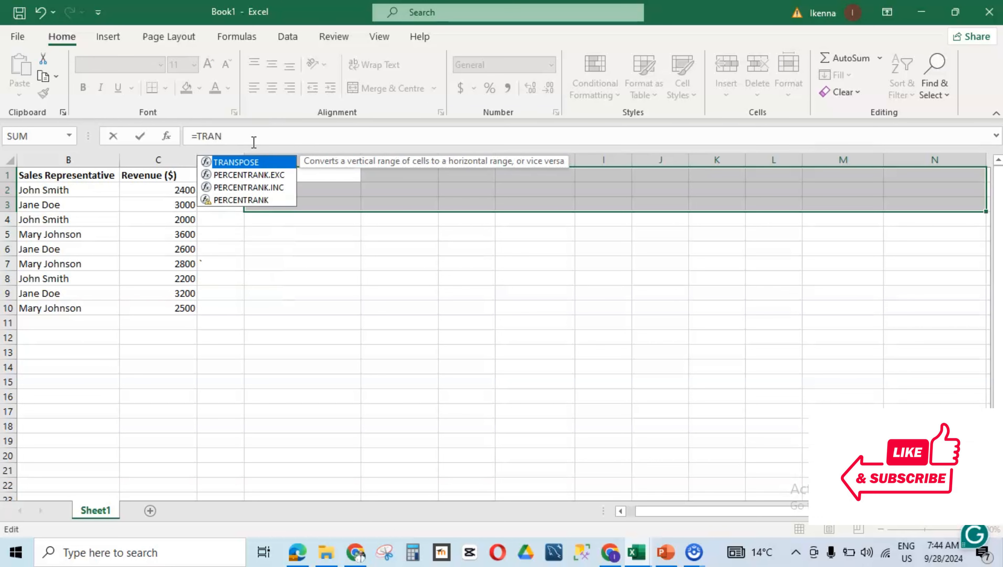
double_click(234, 162)
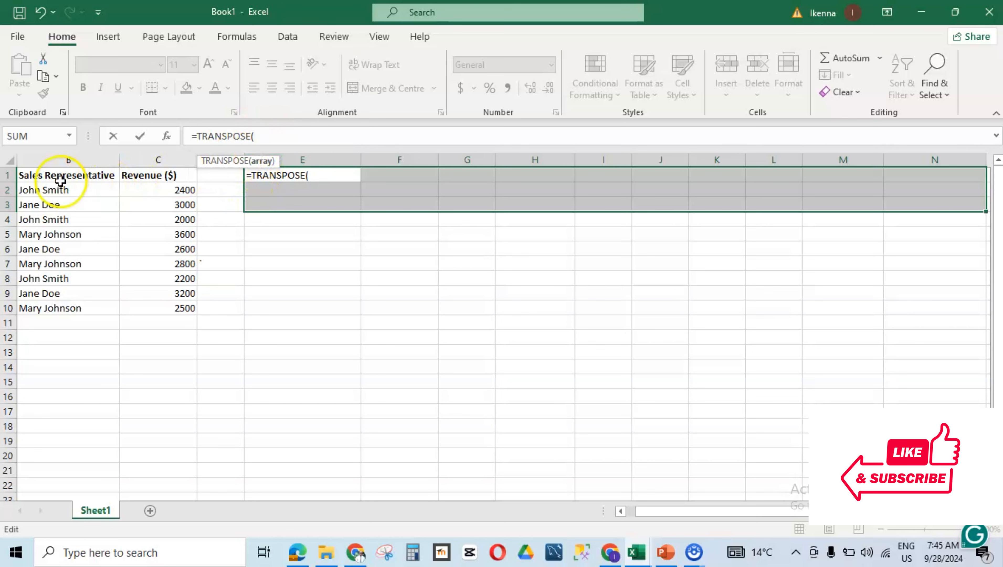
drag(715, 515, 670, 515)
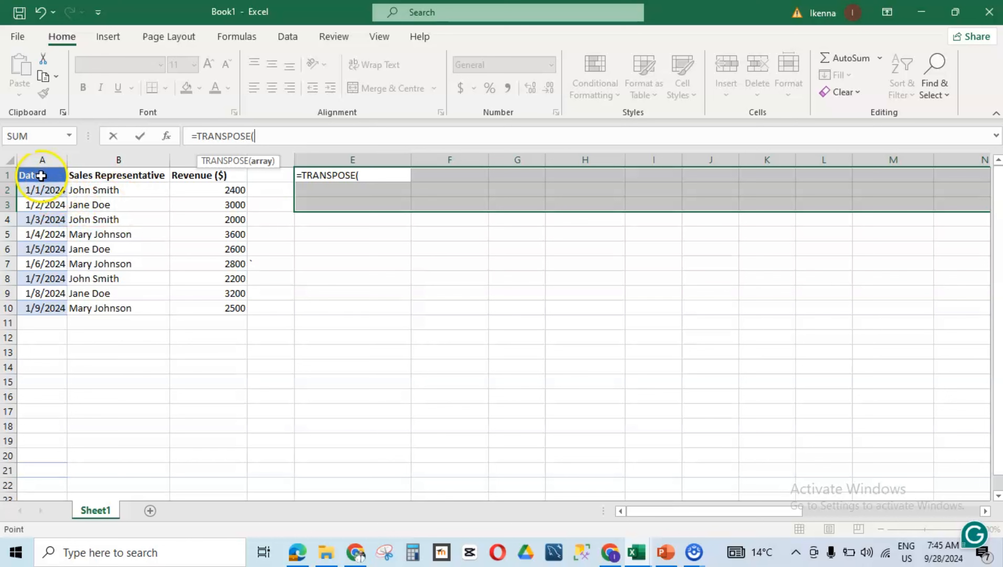
drag(41, 175, 244, 310)
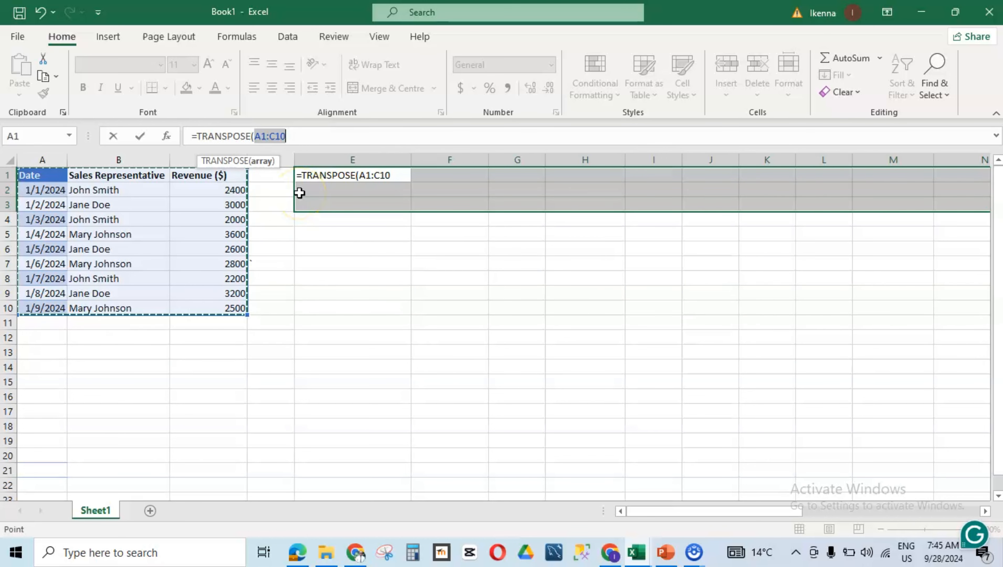
text())
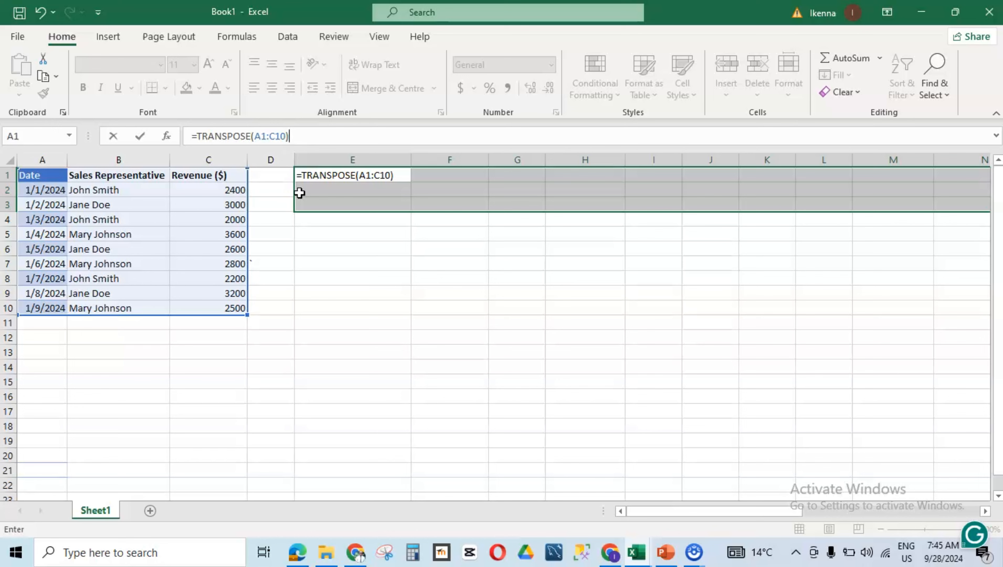
key(ctrl+shift+Return)
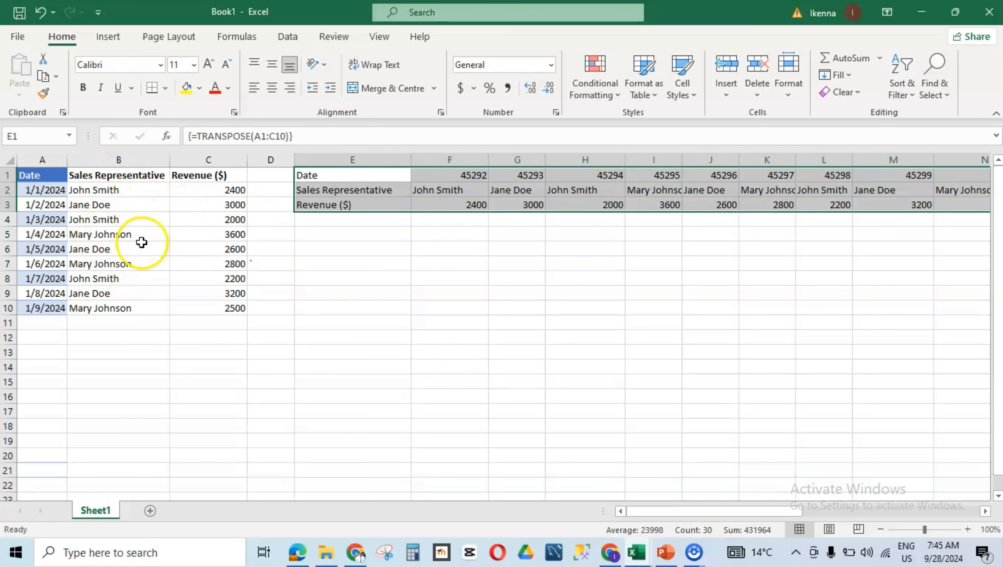
Step: Inspect the transposed date cells in row 1 one by one from F1 to K1
mouse_move(752, 512)
mouse_down()
mouse_move(766, 512)
mouse_move(757, 514)
mouse_up()
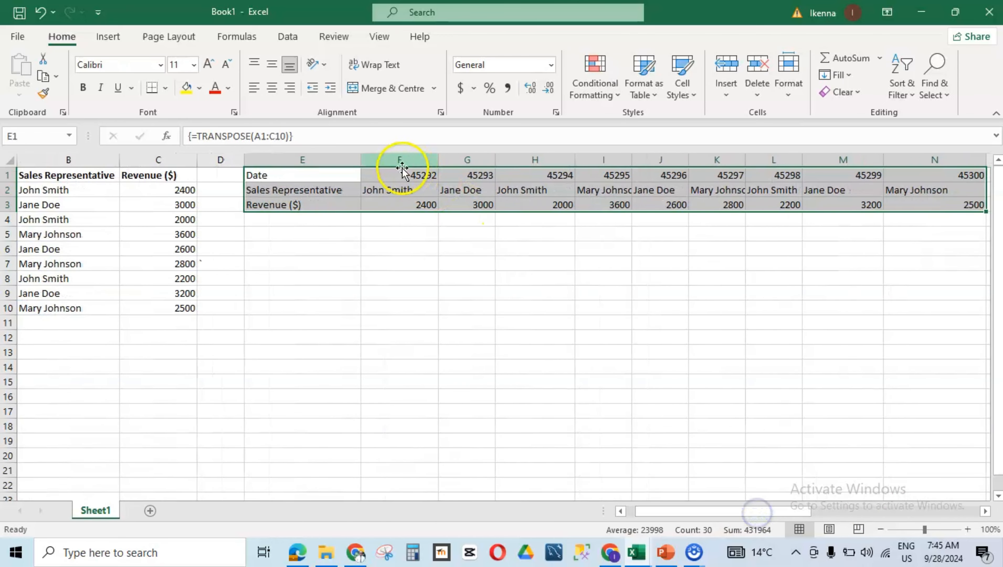
click(421, 180)
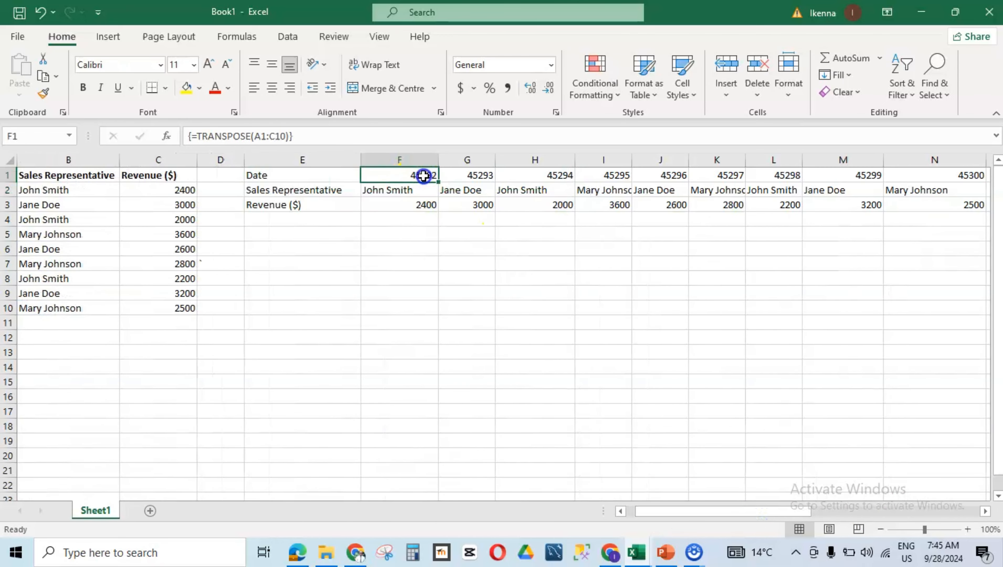
click(468, 177)
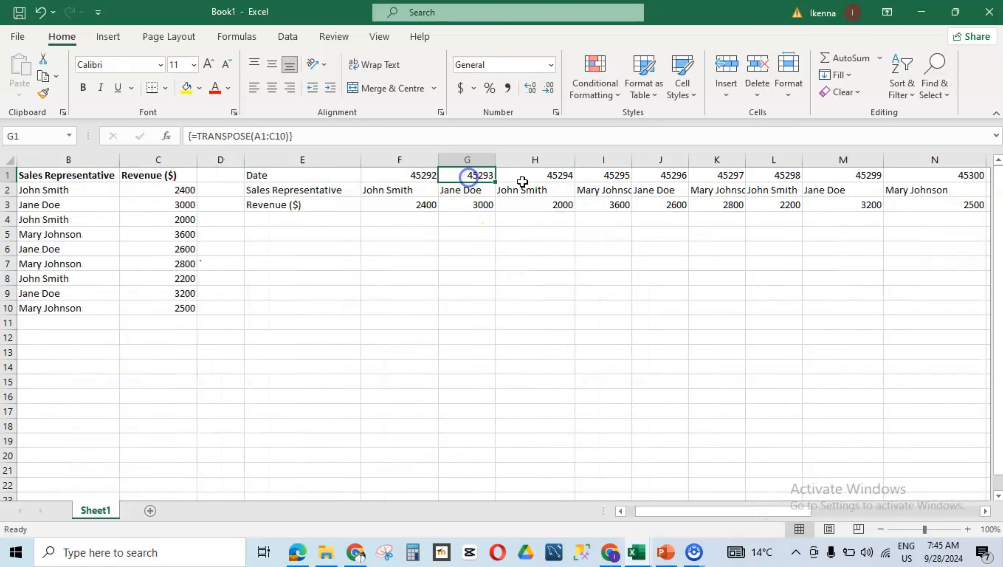
click(536, 179)
click(604, 176)
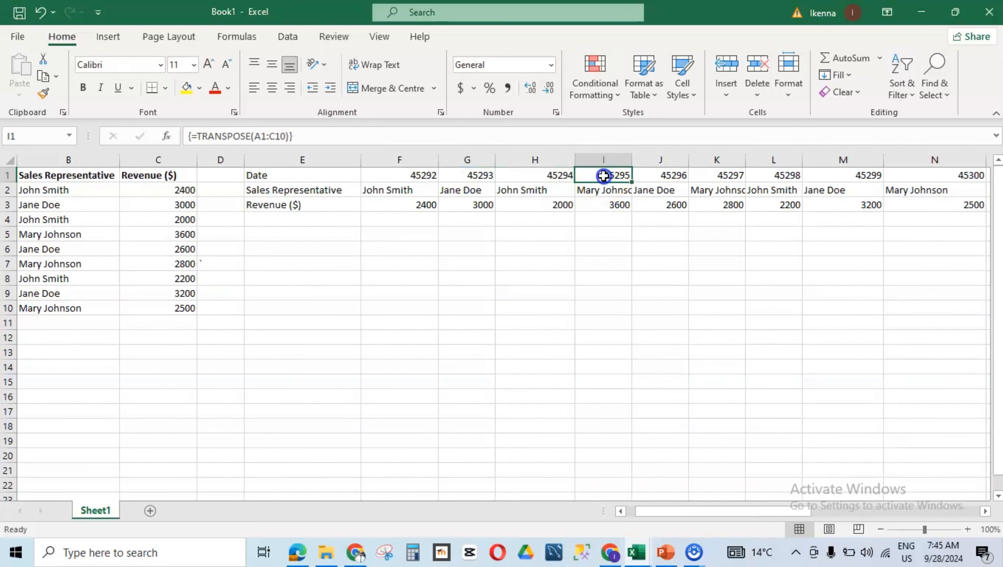
click(653, 178)
click(707, 180)
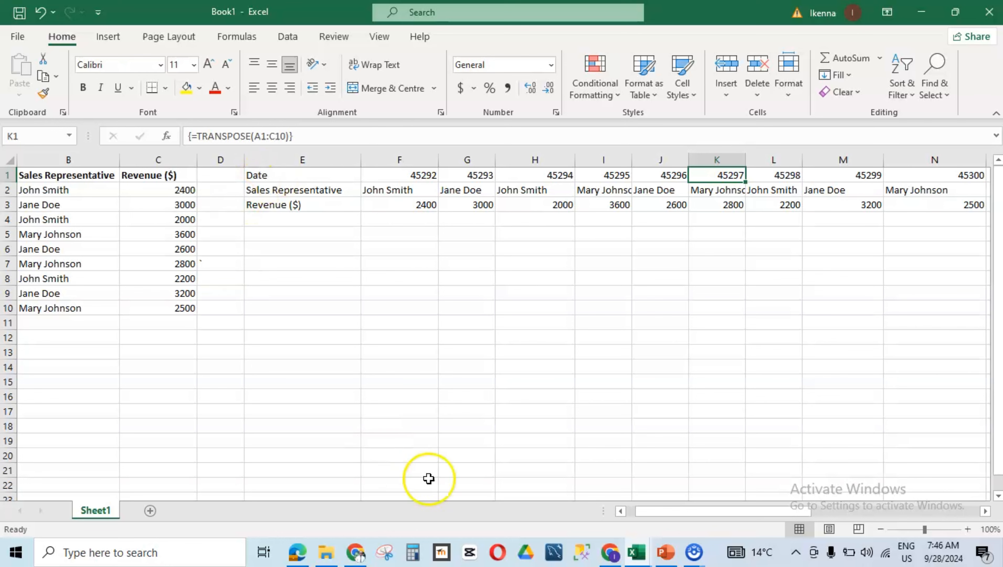
Step: Select the TRANSPOSE result in D1:N3 and delete its contents
drag(723, 516, 687, 516)
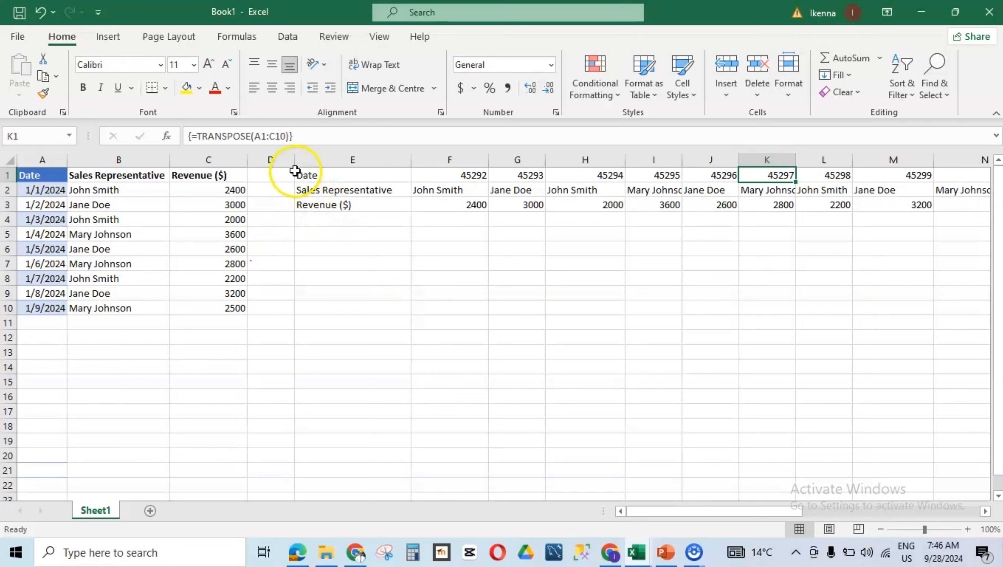
drag(292, 170, 871, 206)
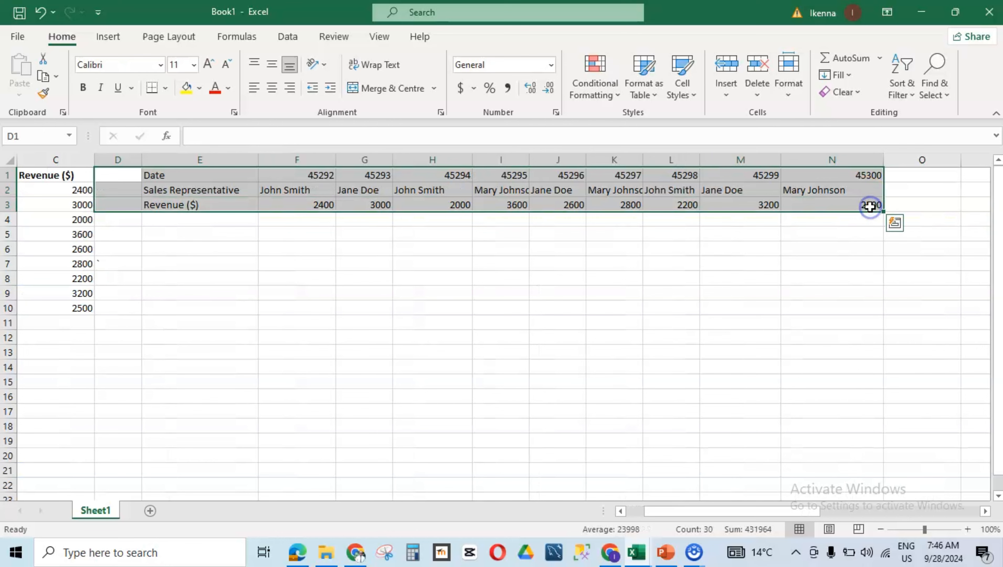
key(Delete)
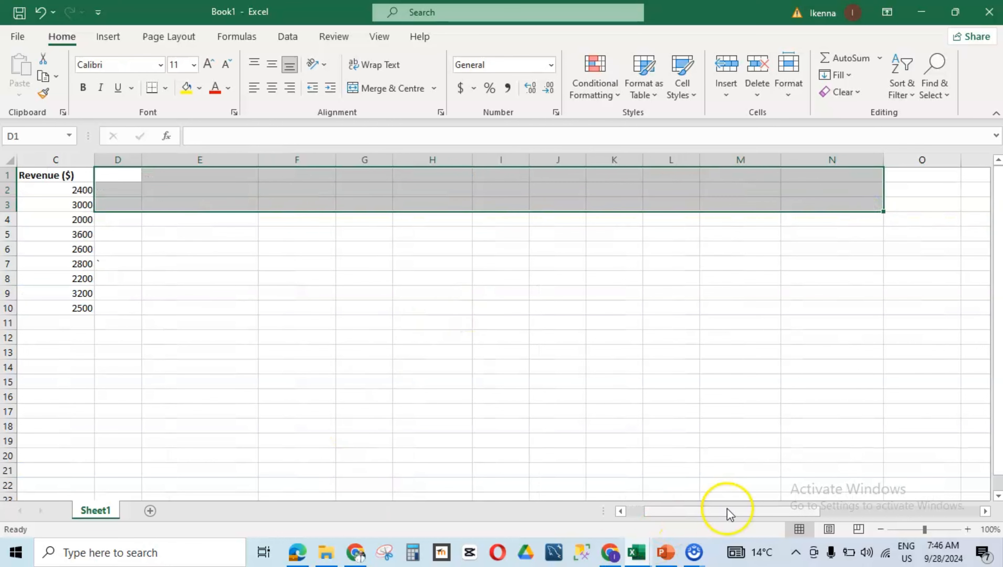
Step: Enter the labels Ka1, kb1 and kc1 in cells E1, E2 and E3
drag(728, 511, 691, 529)
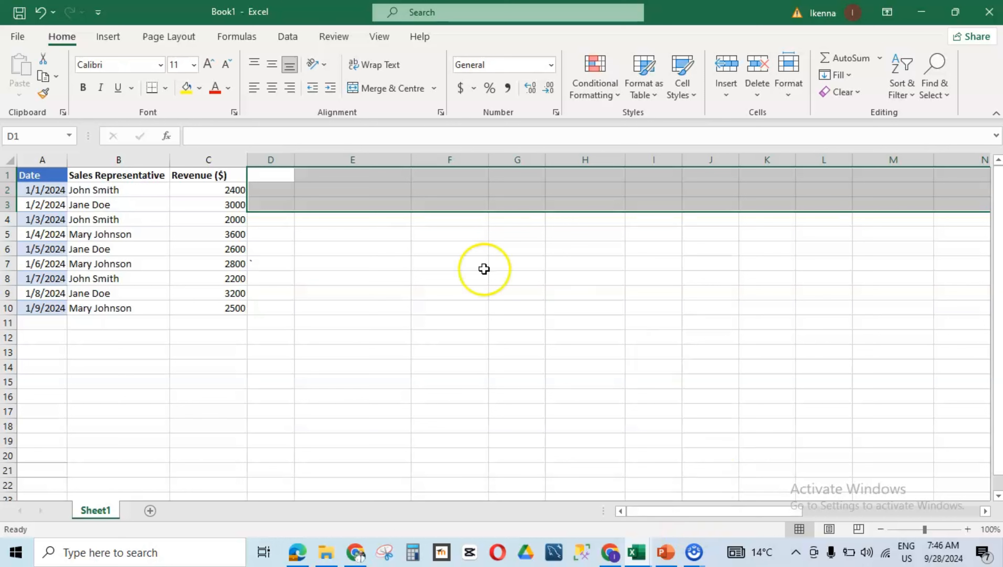
click(362, 187)
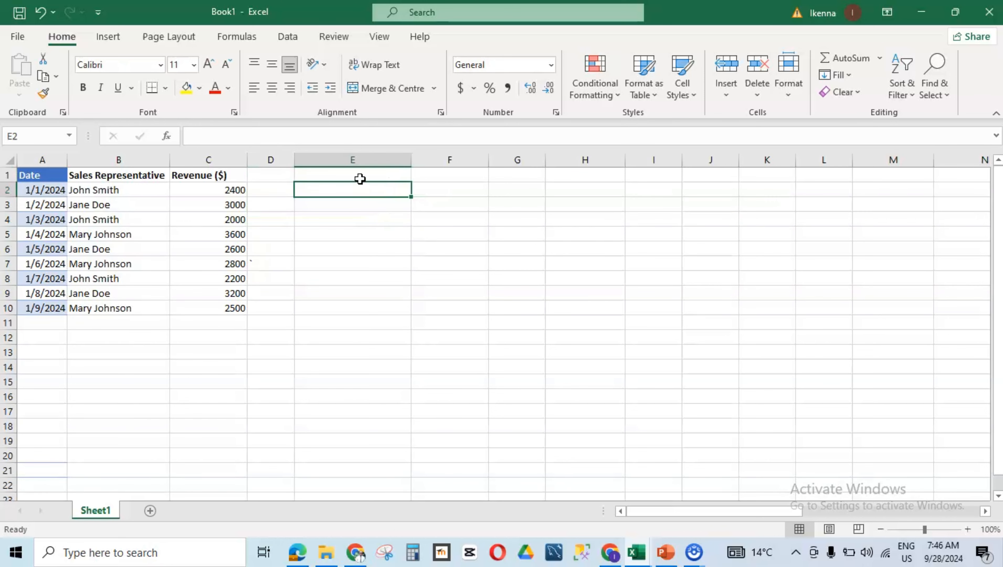
click(360, 175)
click(376, 181)
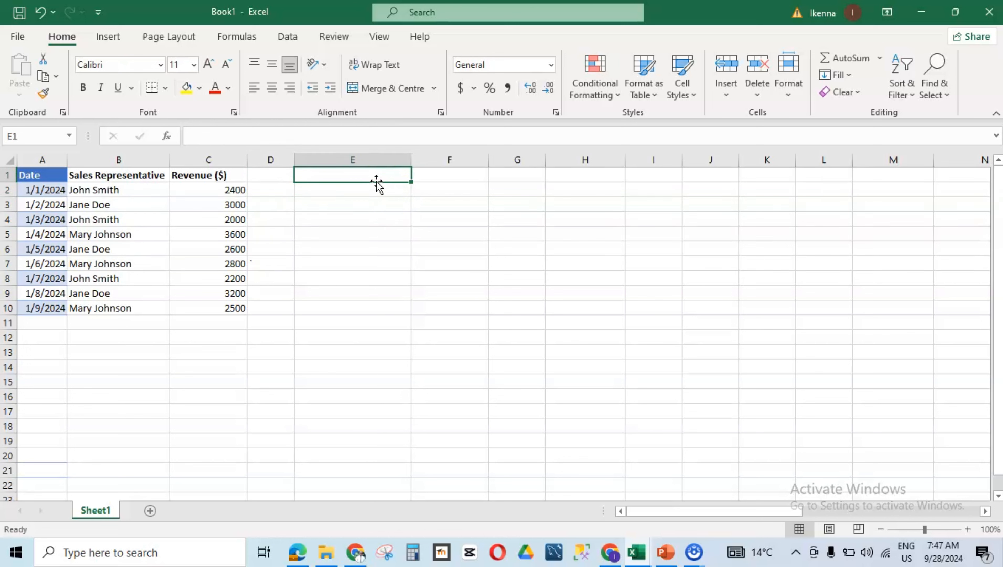
click(364, 176)
text(kA)
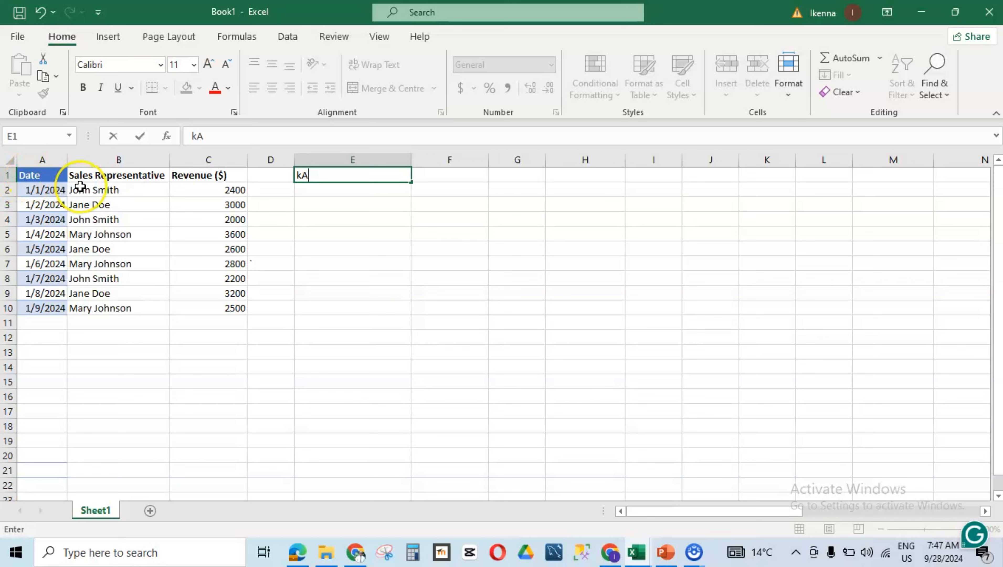
text(1)
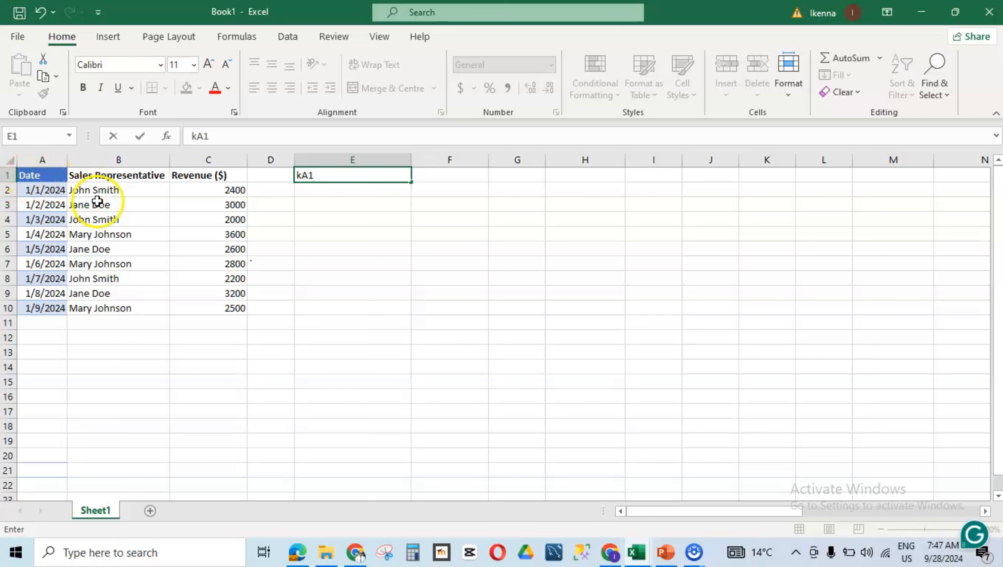
click(346, 193)
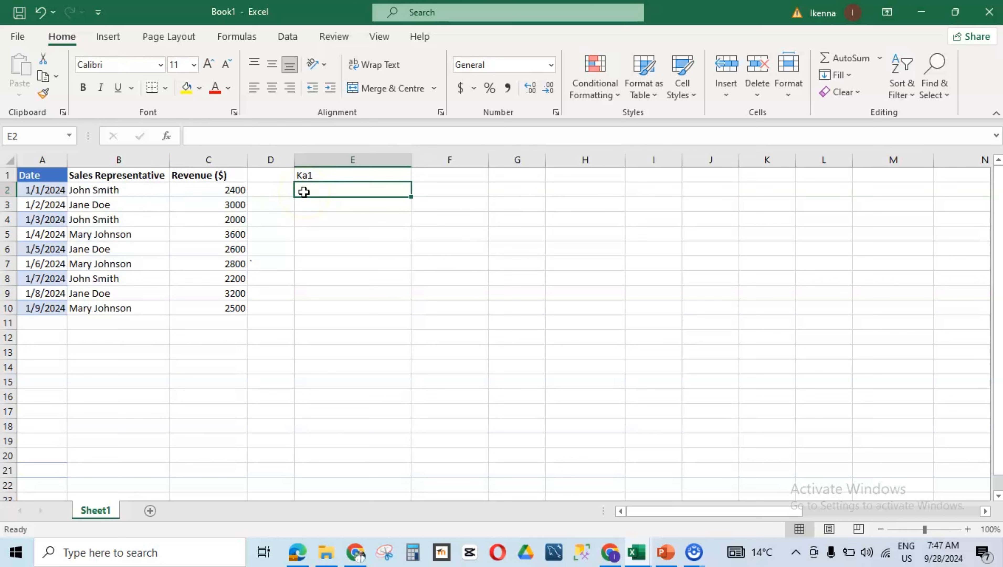
text(kb1)
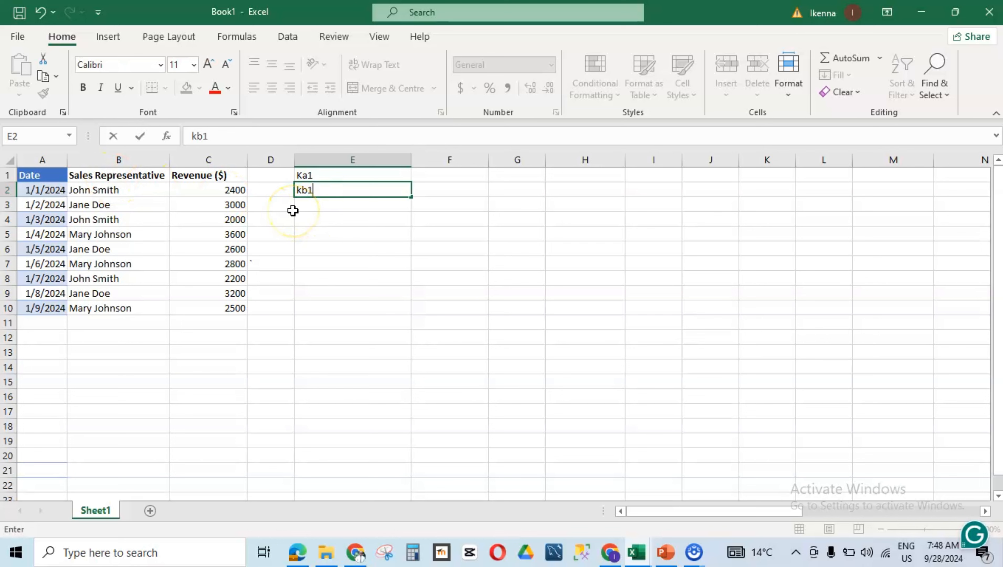
click(312, 204)
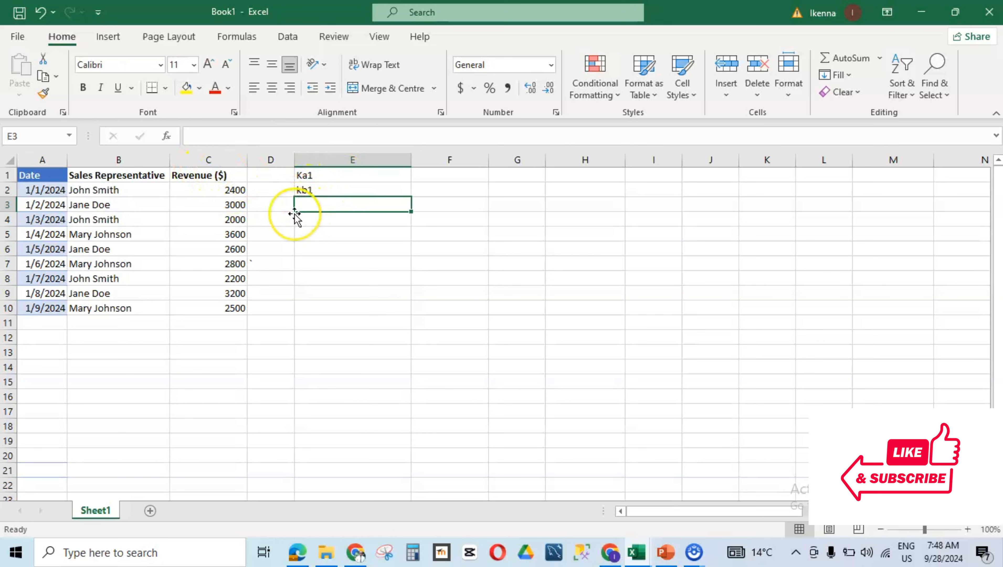
text(k)
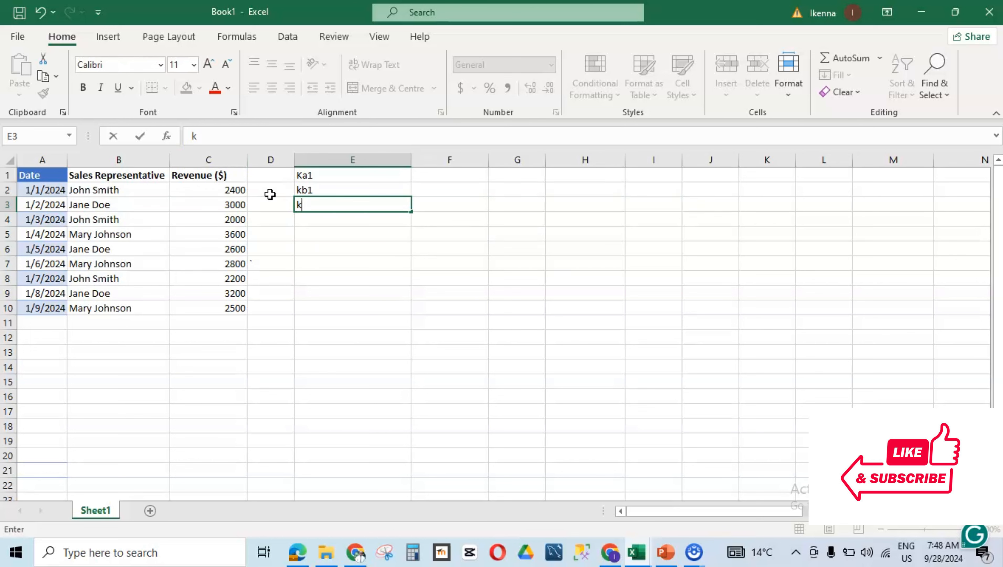
text(c1)
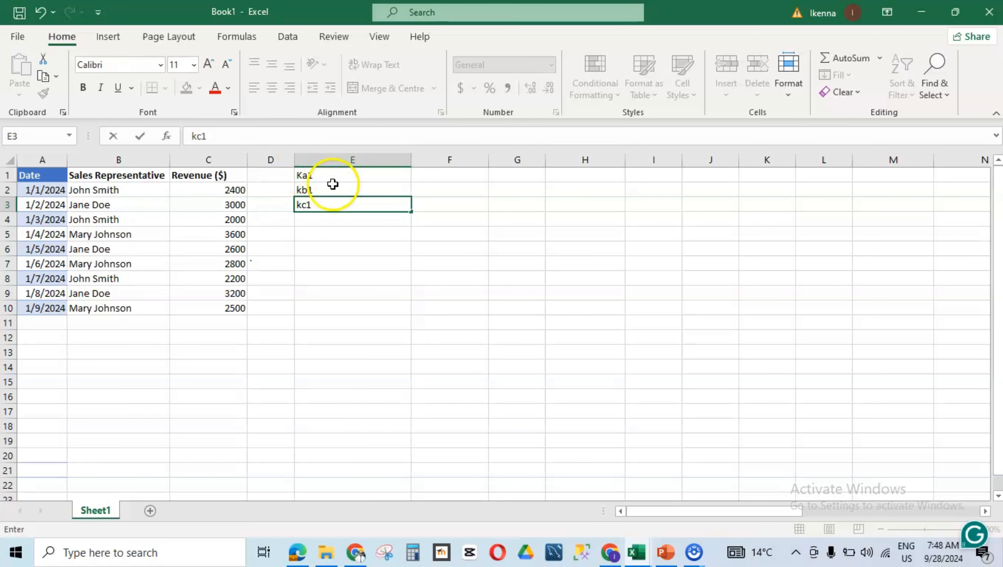
click(311, 175)
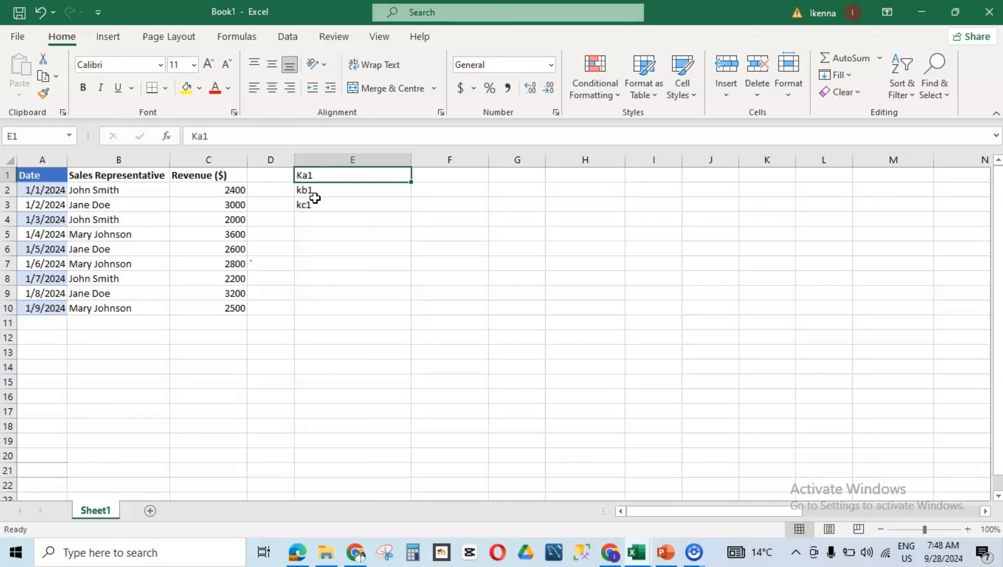
Step: Retype the labels in E1, E2 and E3 in uppercase as KA1, KB1 and KC1
text(K)
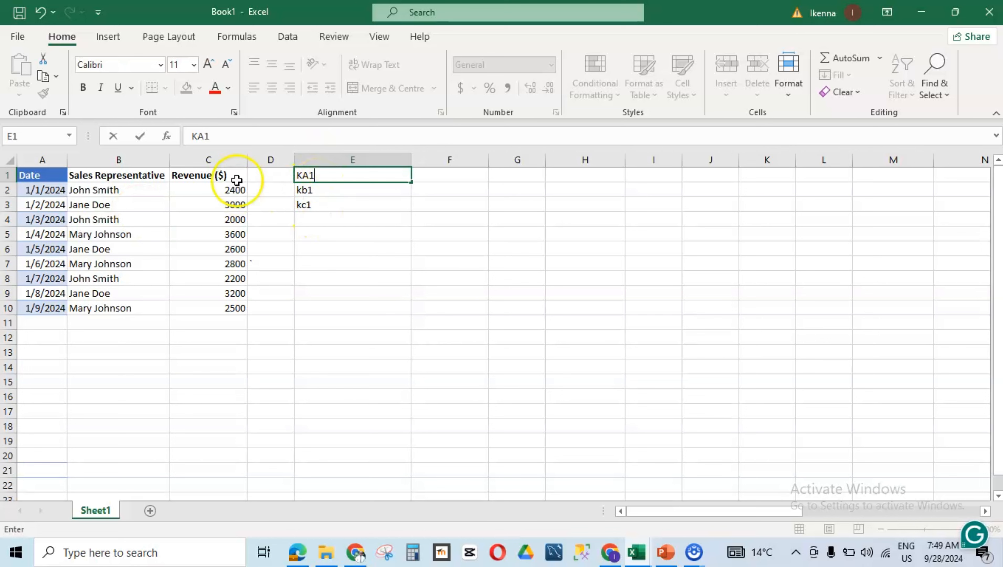
click(304, 190)
text(Kc1)
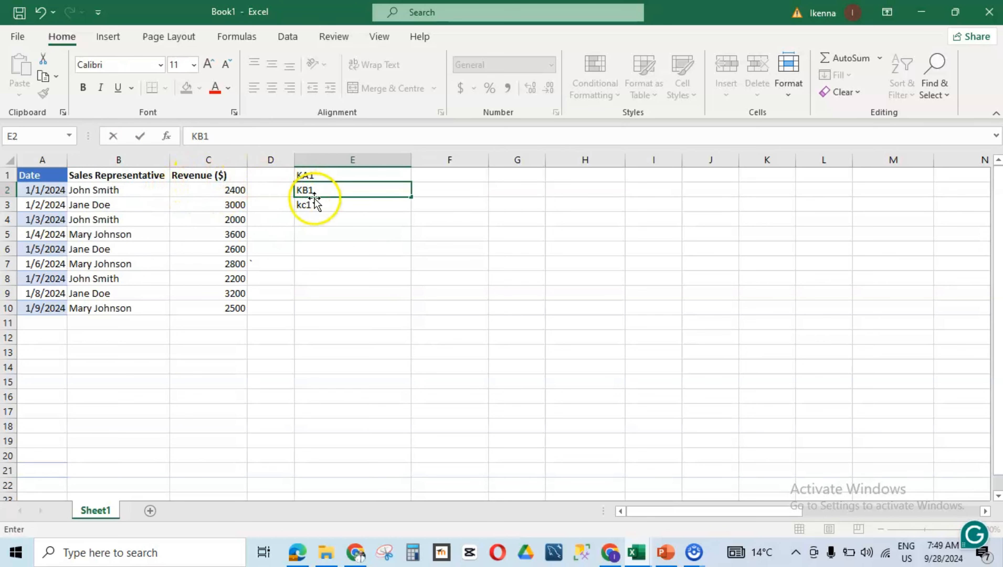
click(318, 208)
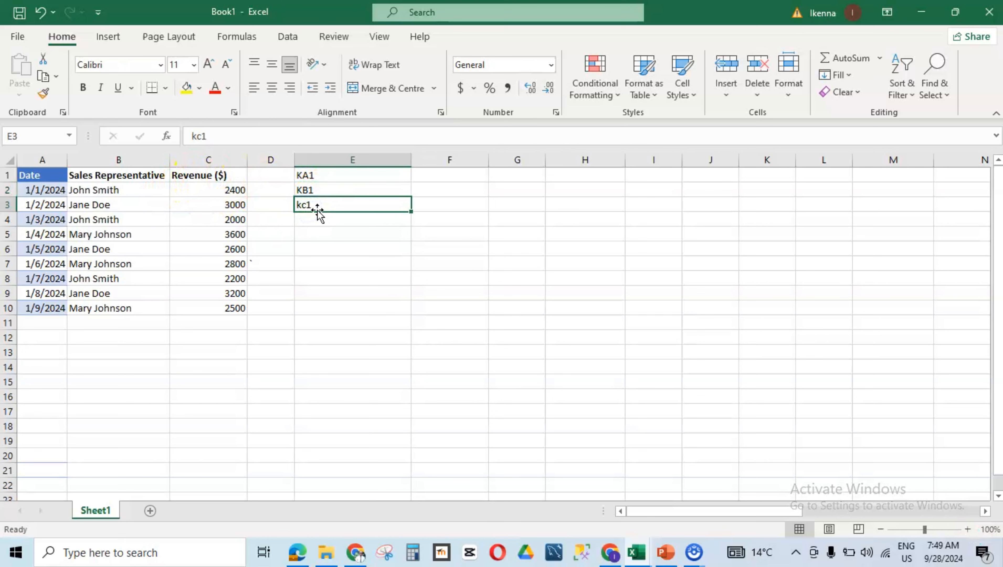
text(K)
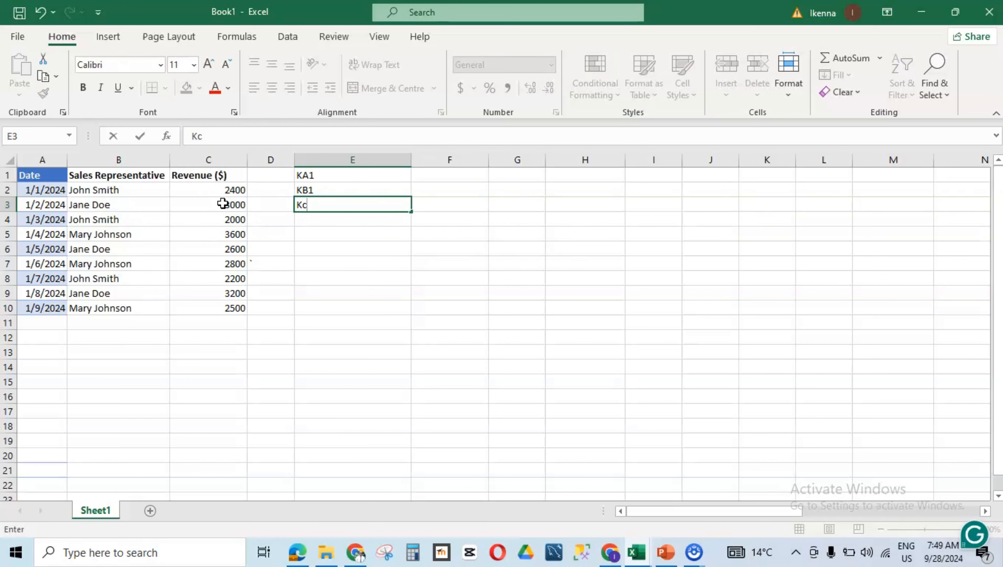
text(C1)
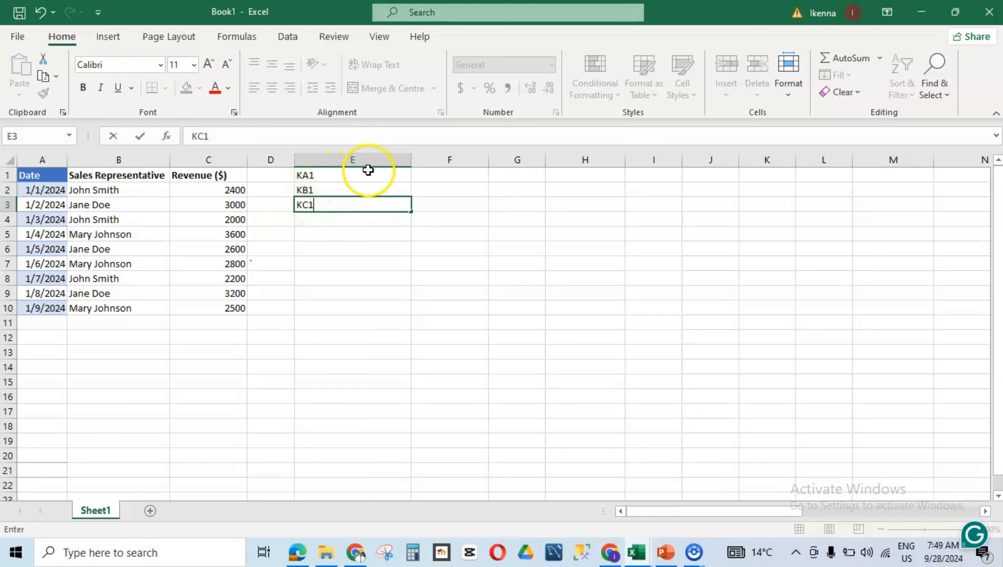
Step: Select the labels in E1:E3 and fill them rightwards through column N as a numbered series
click(403, 173)
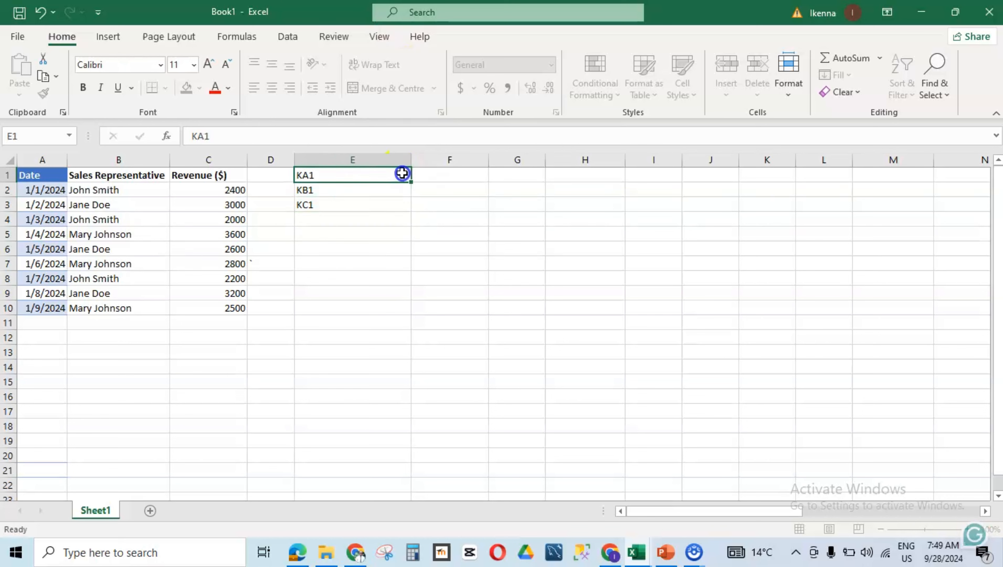
drag(403, 173, 388, 206)
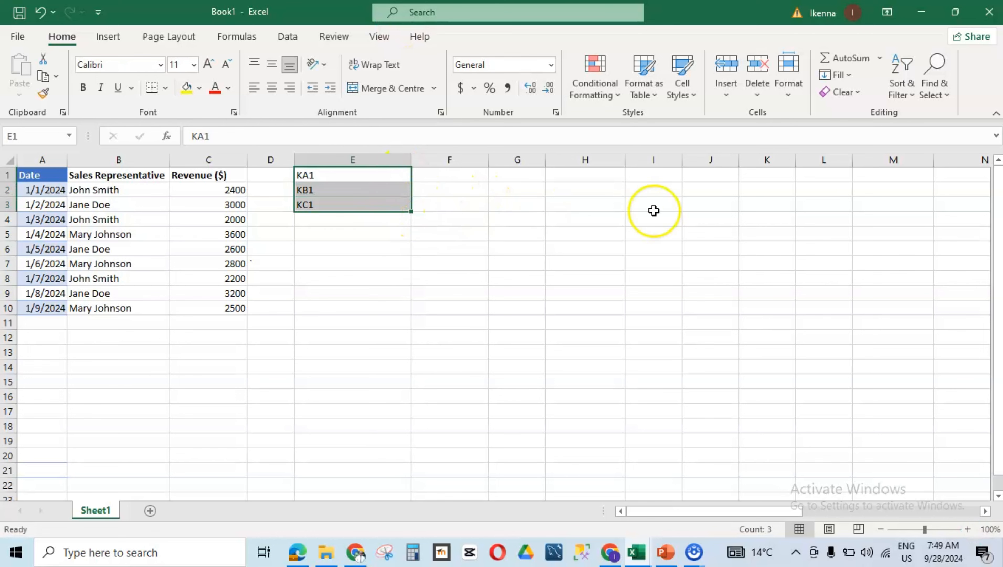
drag(777, 512, 788, 512)
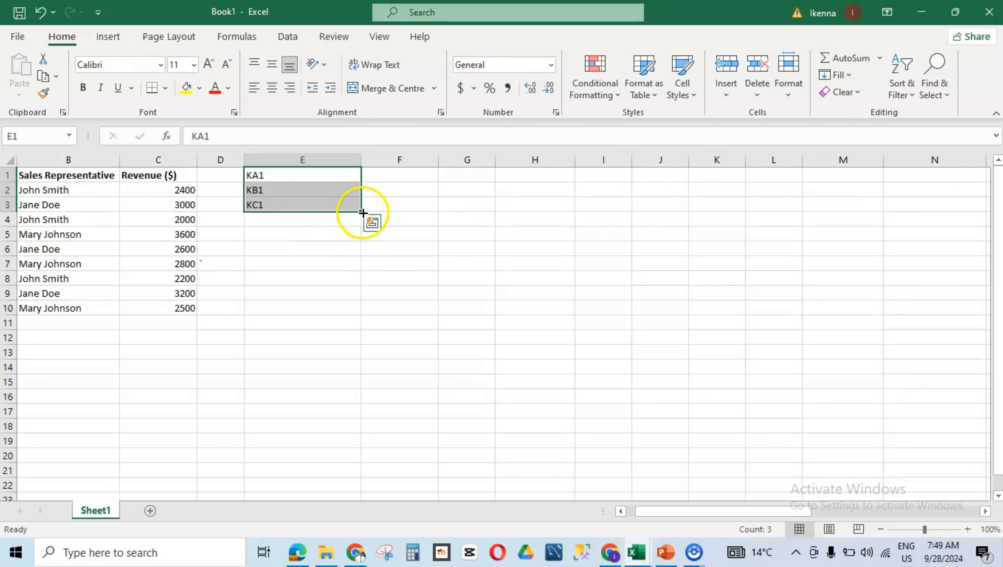
drag(360, 211, 962, 207)
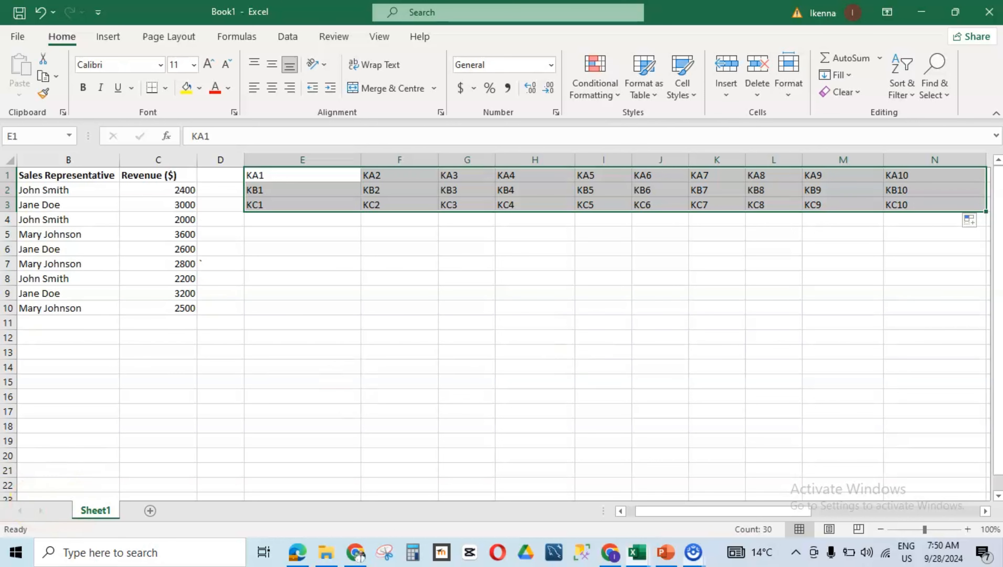
Step: Select the label block E1:N3 and replace every K with = so the labels become cell references
click(253, 182)
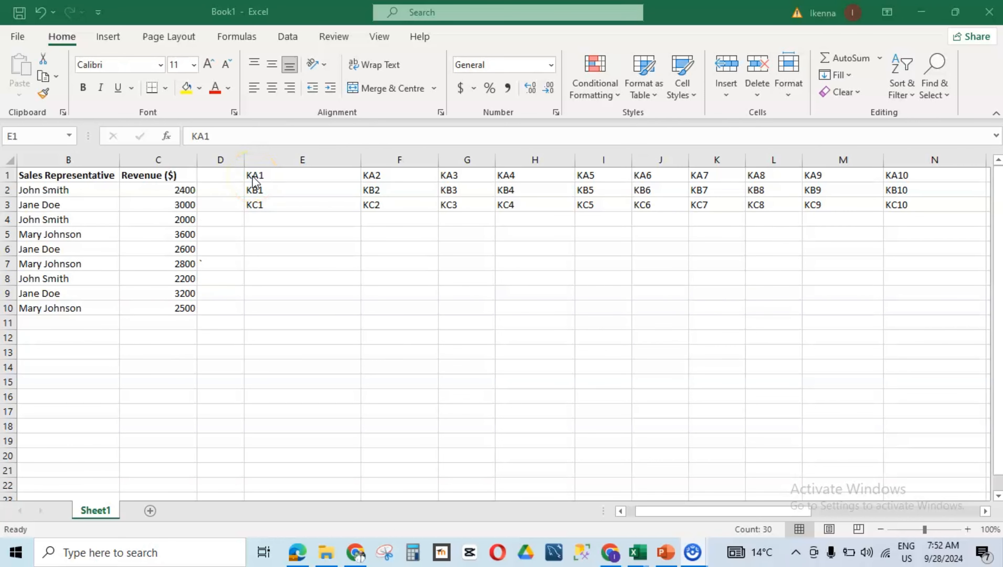
click(260, 183)
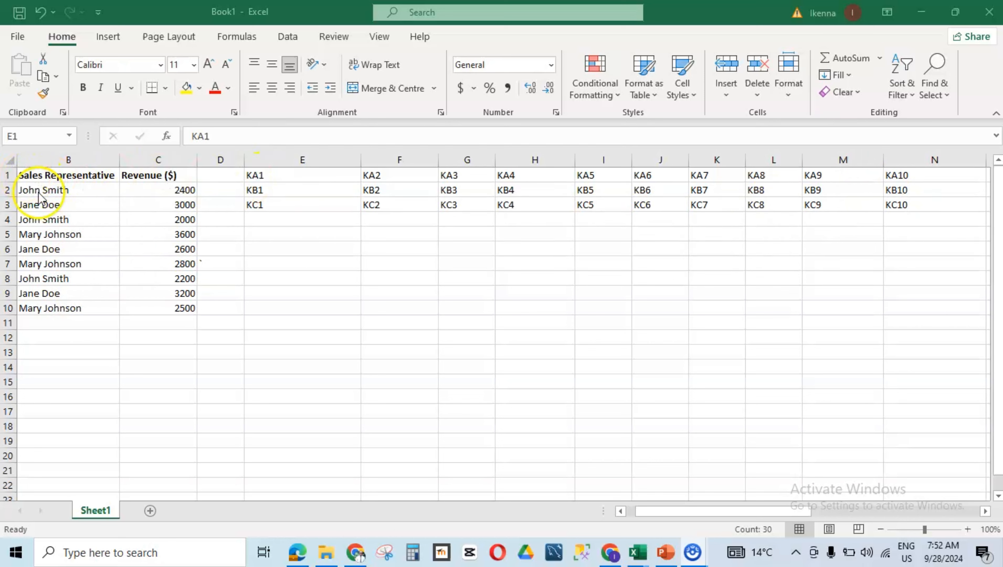
key(ctrl+a)
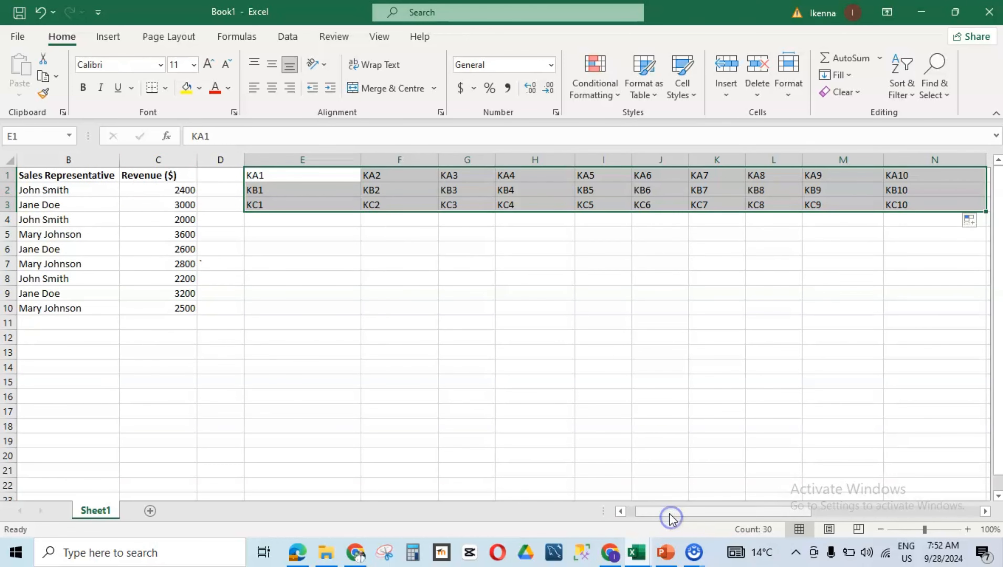
drag(671, 518, 654, 513)
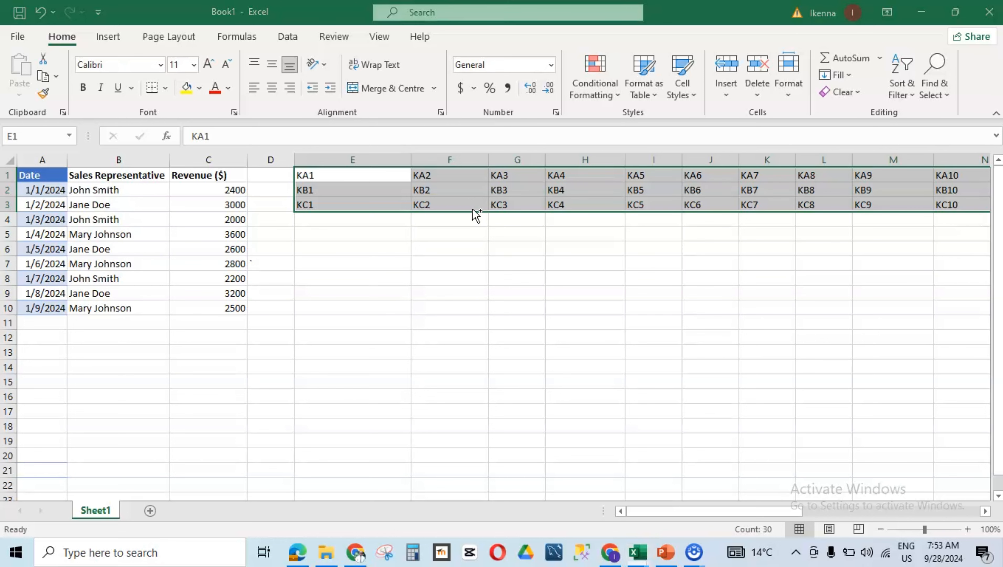
key(ctrl+h)
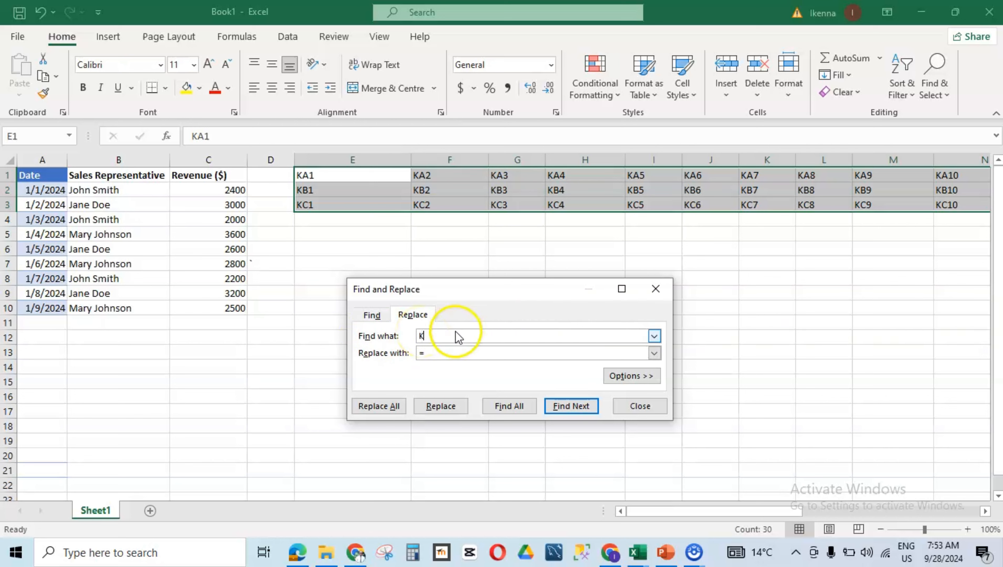
click(439, 354)
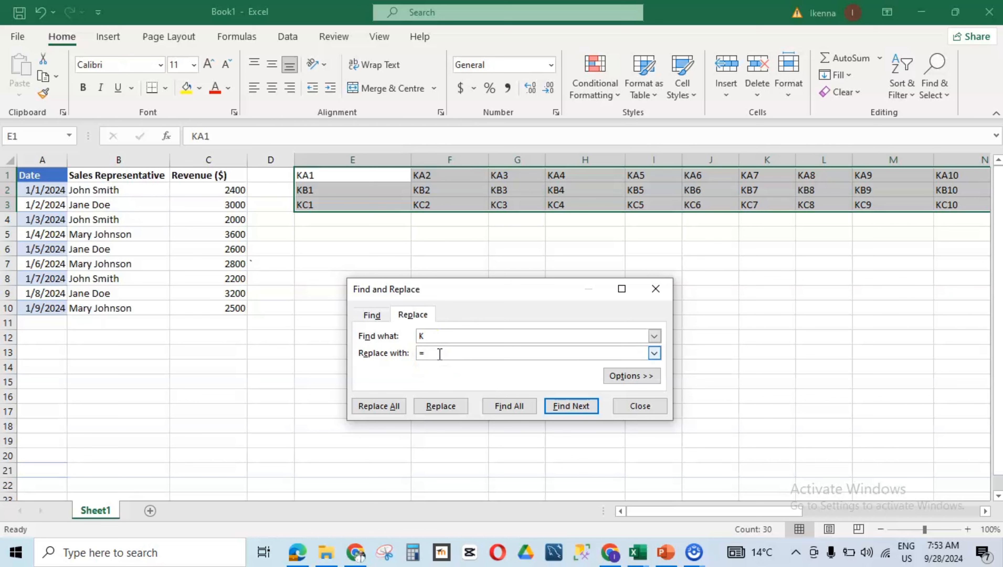
click(379, 406)
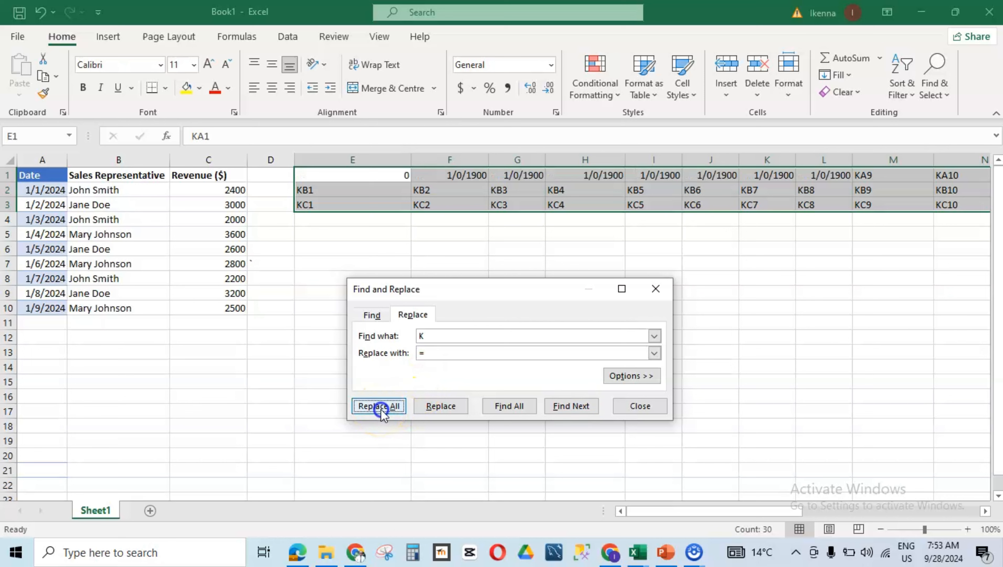
click(514, 320)
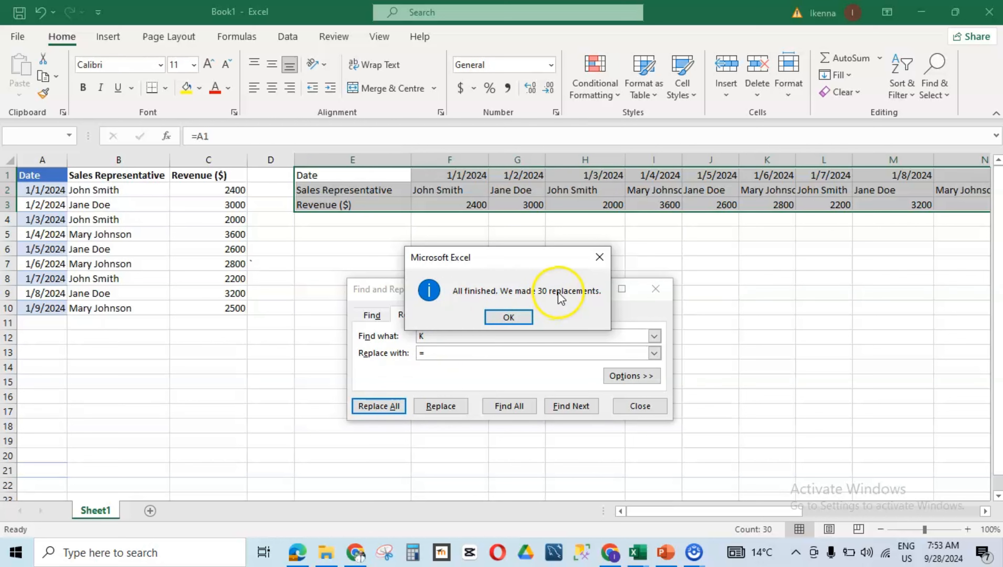
click(511, 318)
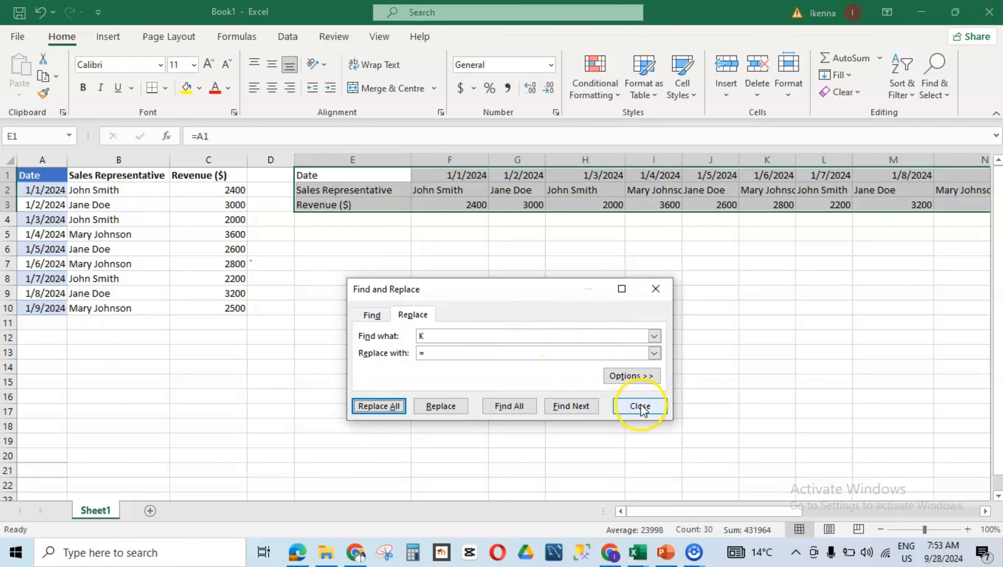
click(657, 290)
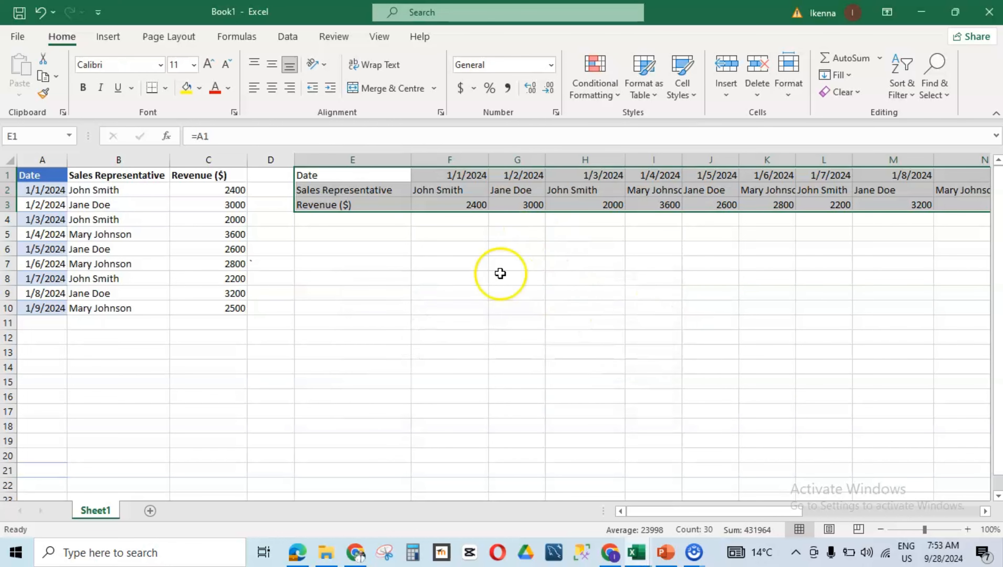
mouse_move(693, 512)
mouse_down()
mouse_move(703, 511)
mouse_move(693, 510)
mouse_up()
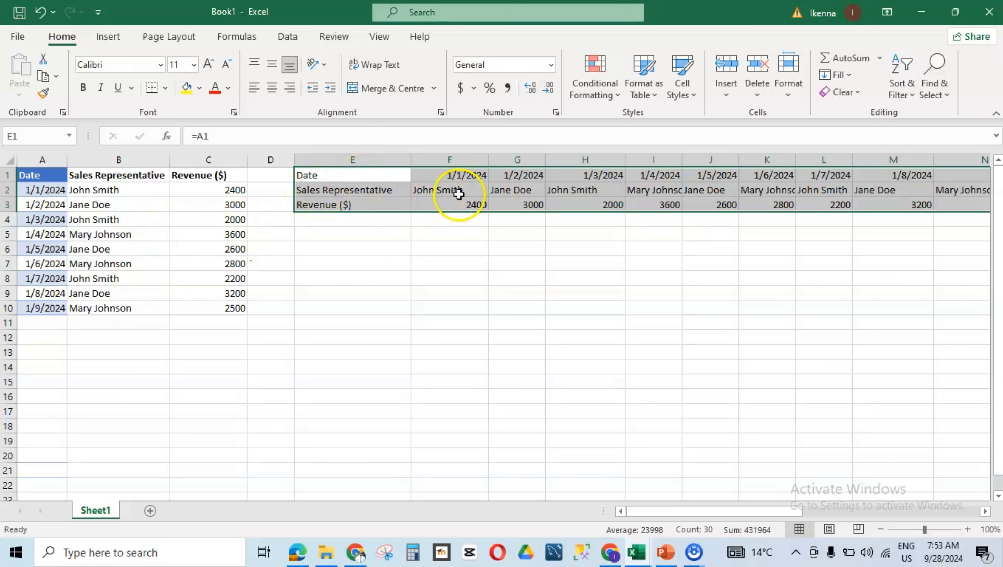
mouse_move(717, 512)
mouse_down()
mouse_move(739, 497)
mouse_move(732, 503)
mouse_up()
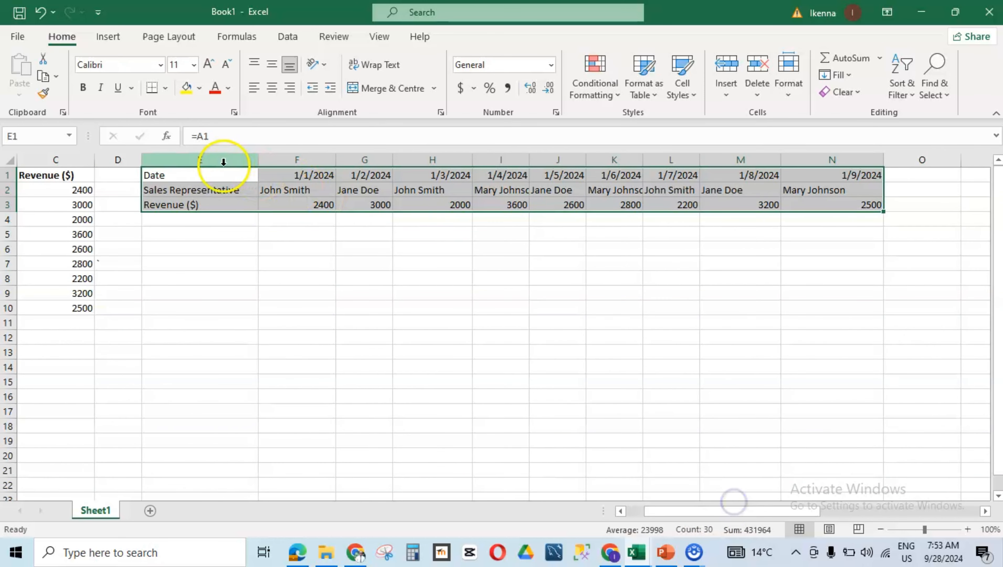